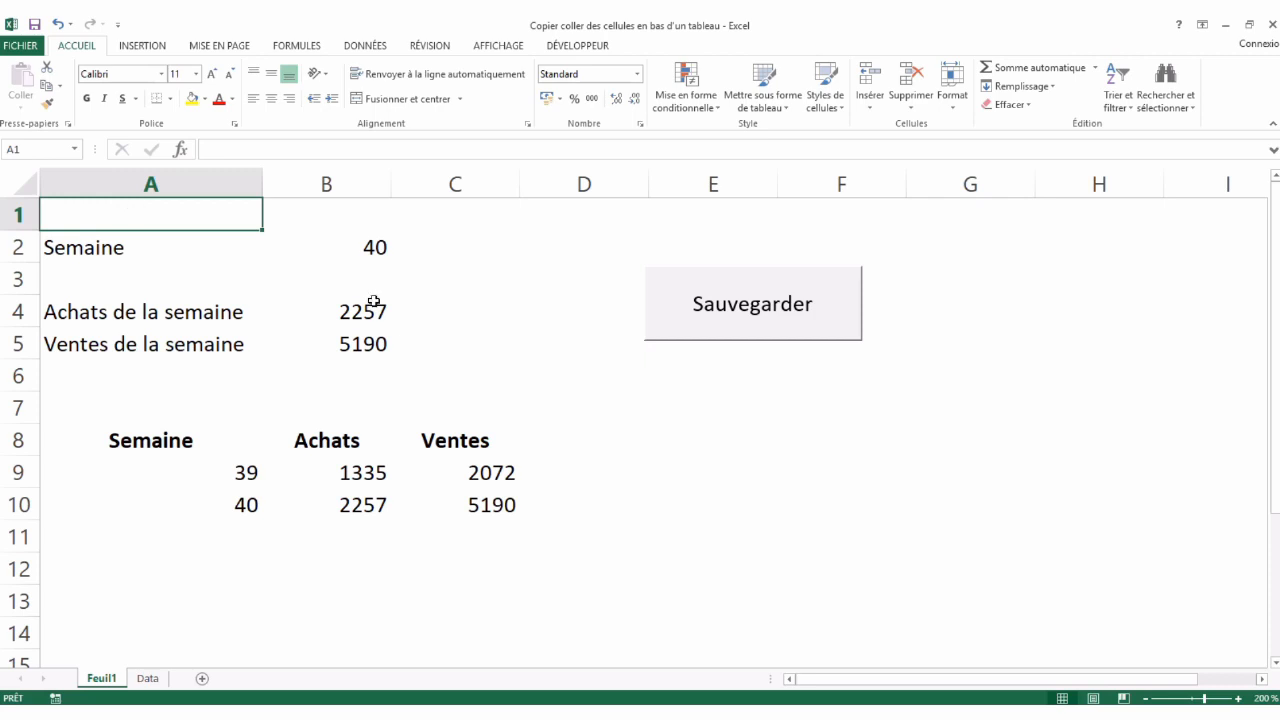
left_click(331, 254)
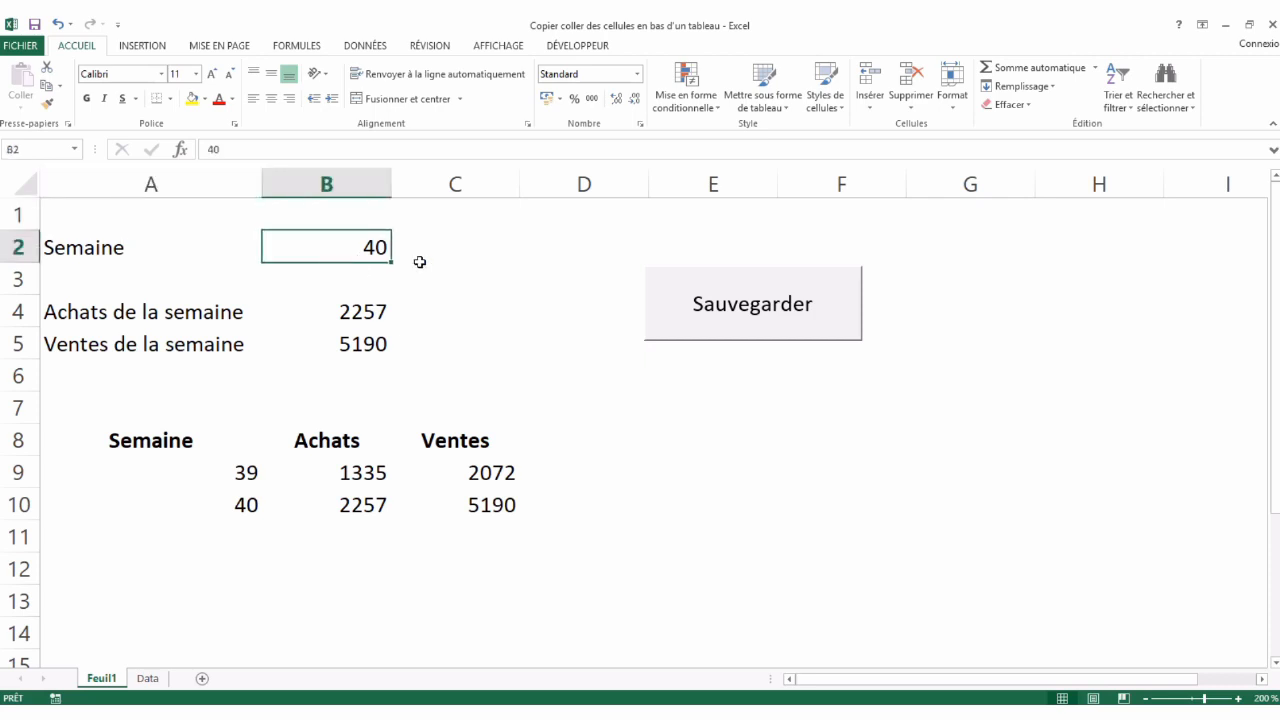
left_click_drag(315, 320, 313, 335)
left_click_drag(169, 466, 409, 500)
left_click(166, 533)
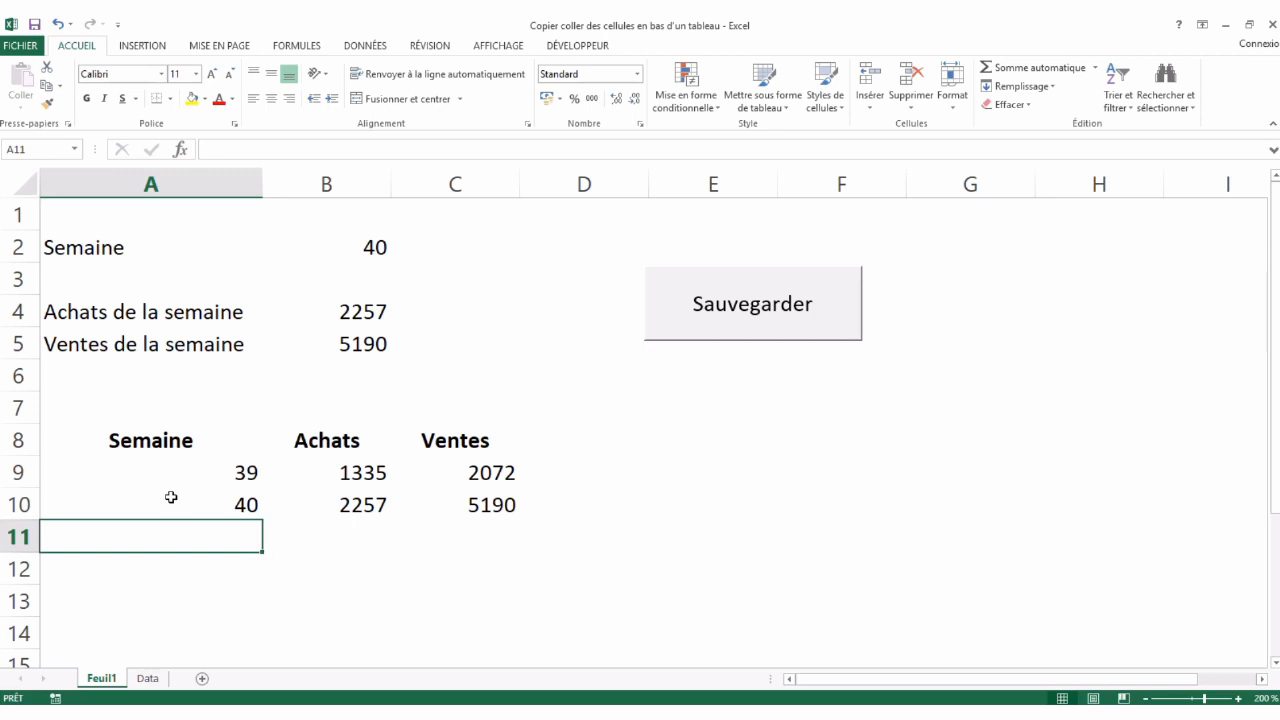
- Clear the week 40 record in cells A10:C10 of Feuil1
left_click_drag(179, 501, 451, 503)
key("Delete")
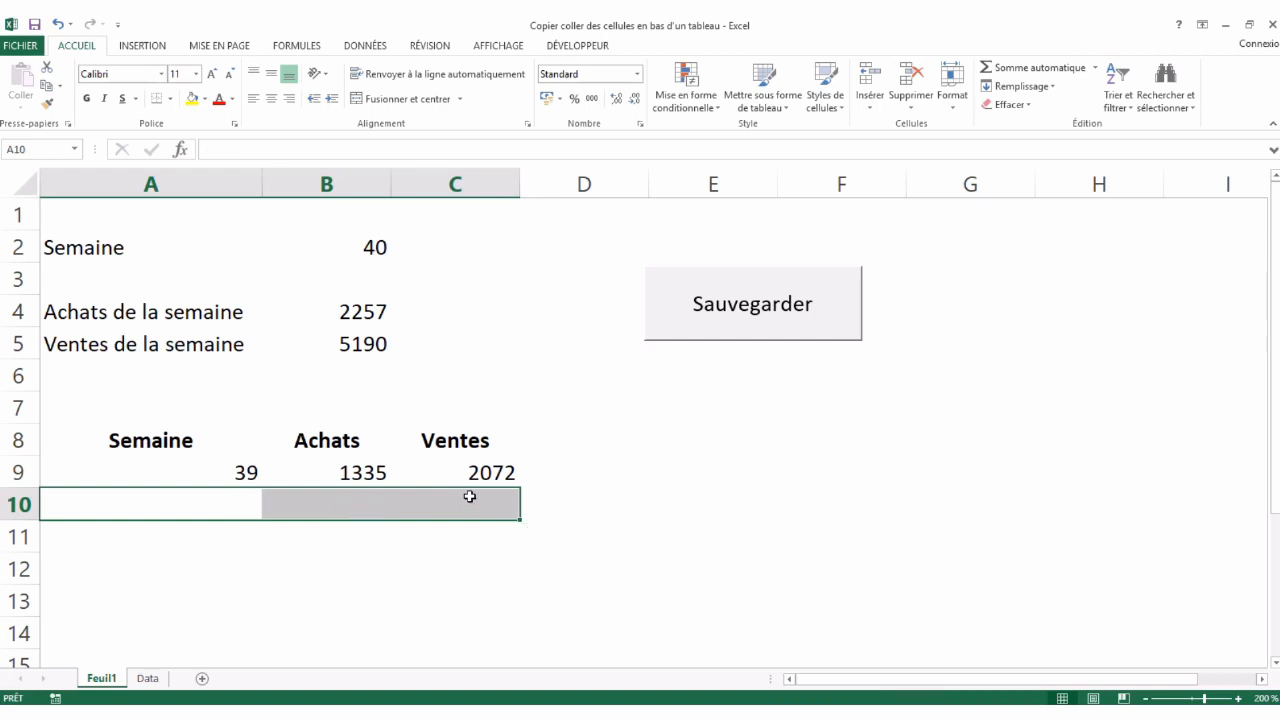
left_click(162, 226)
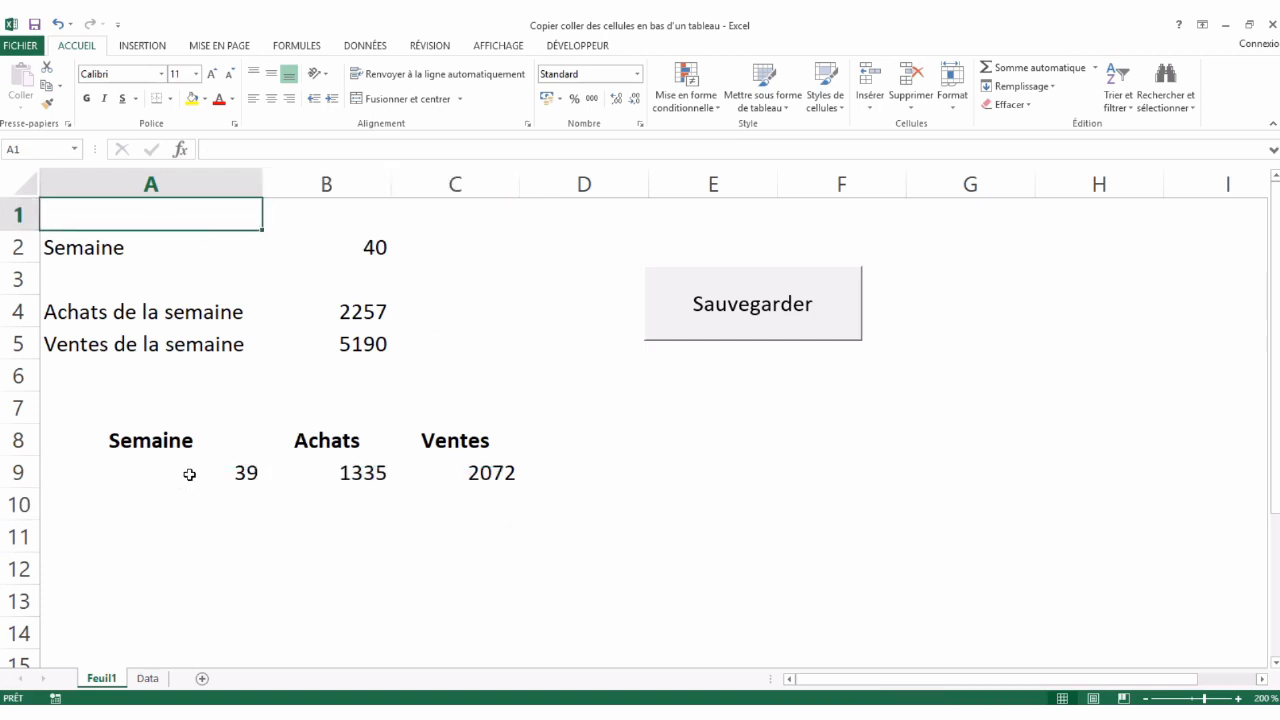
- Convert the range A8:C9 with the Semaine, Achats and Ventes headers into a table that has headers
left_click_drag(199, 441, 470, 474)
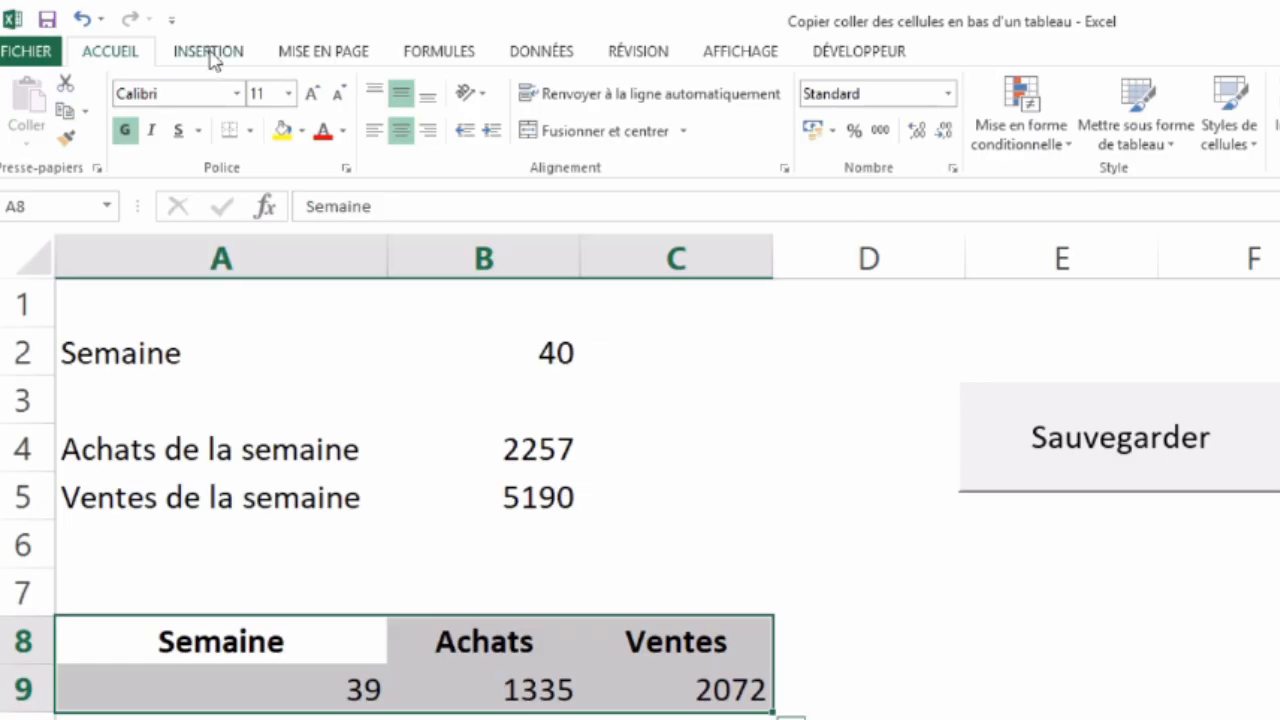
left_click(143, 46)
left_click(238, 136)
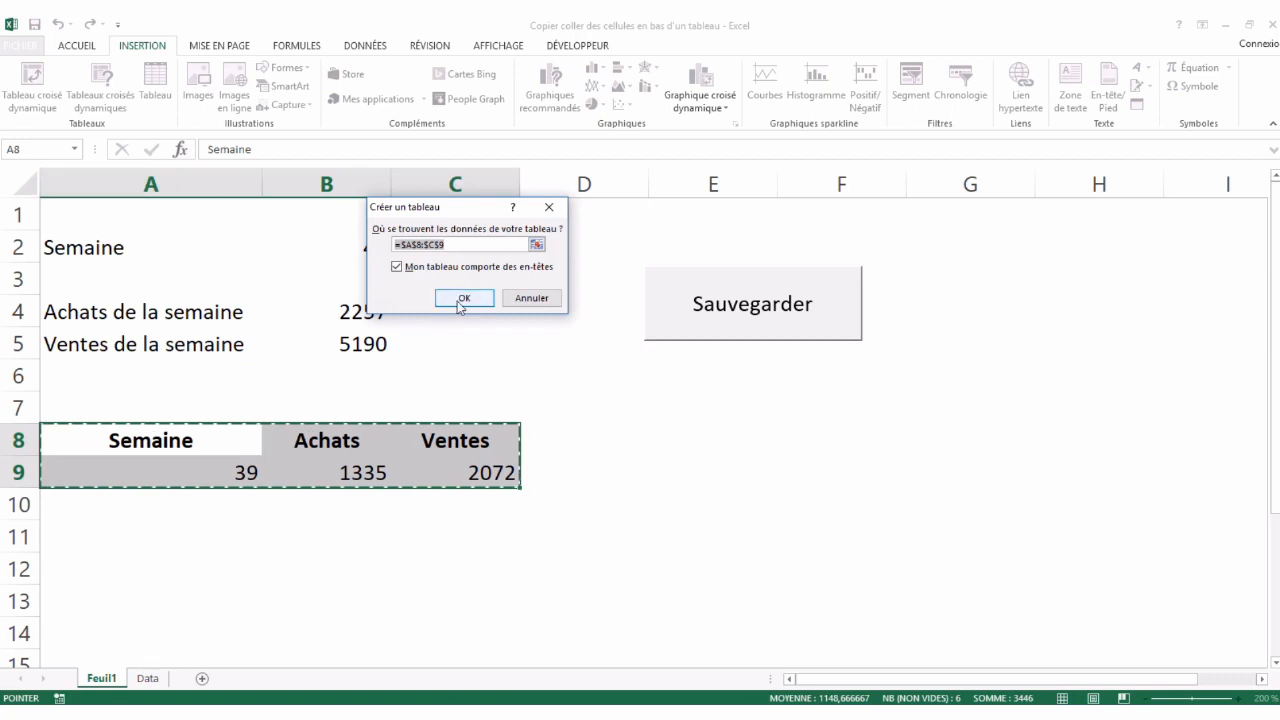
left_click(685, 435)
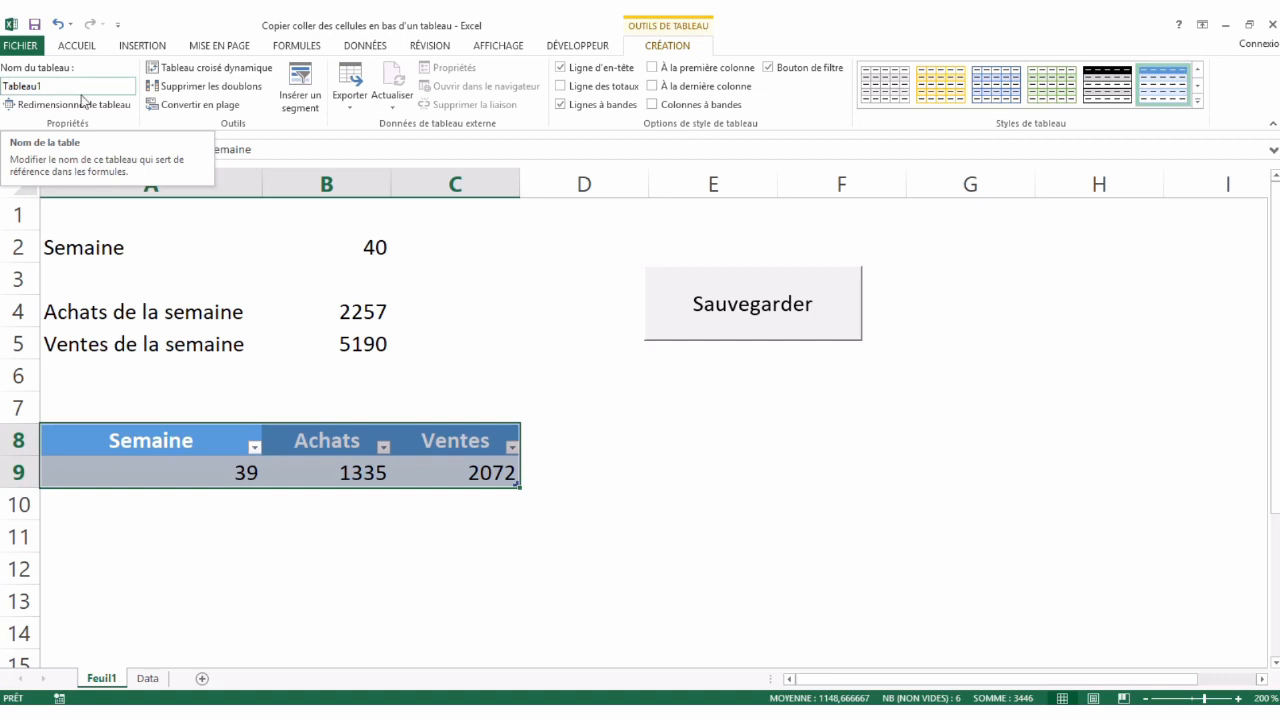
left_click(317, 478)
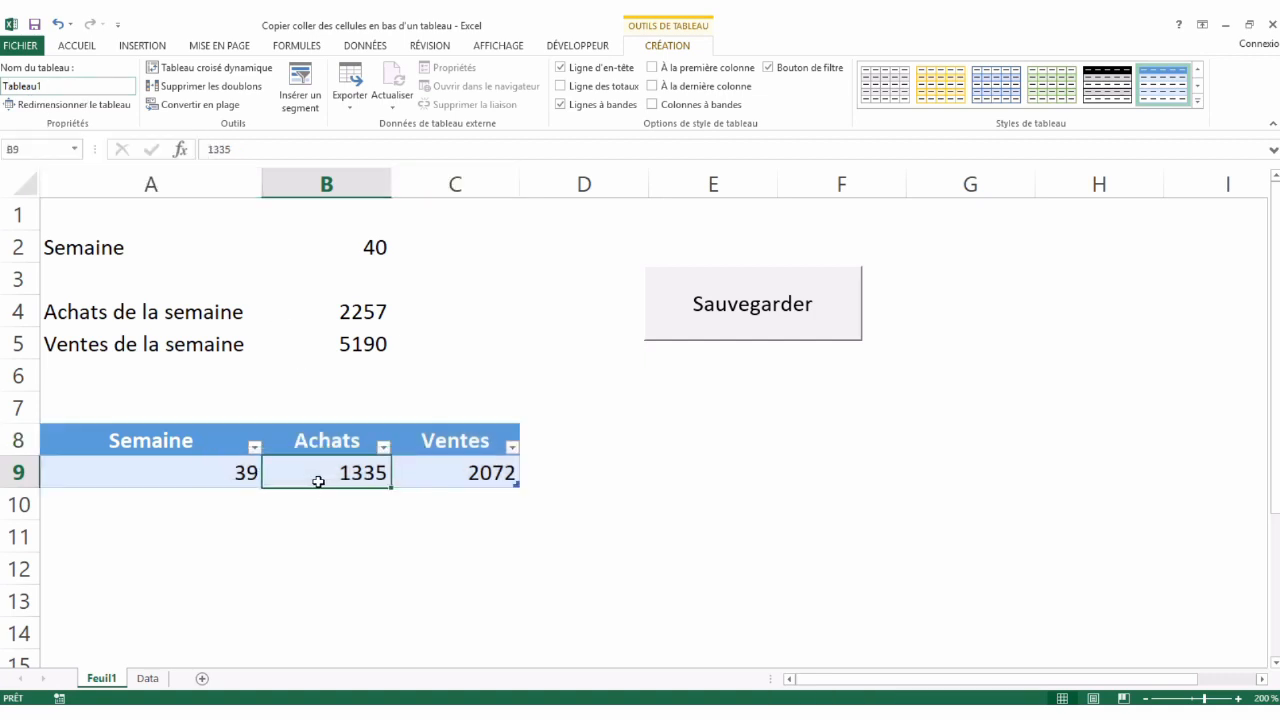
- Run the Sauvegarder macro to add the week 40 figures to the table, and set the week number in B2 to 41
left_click(727, 312)
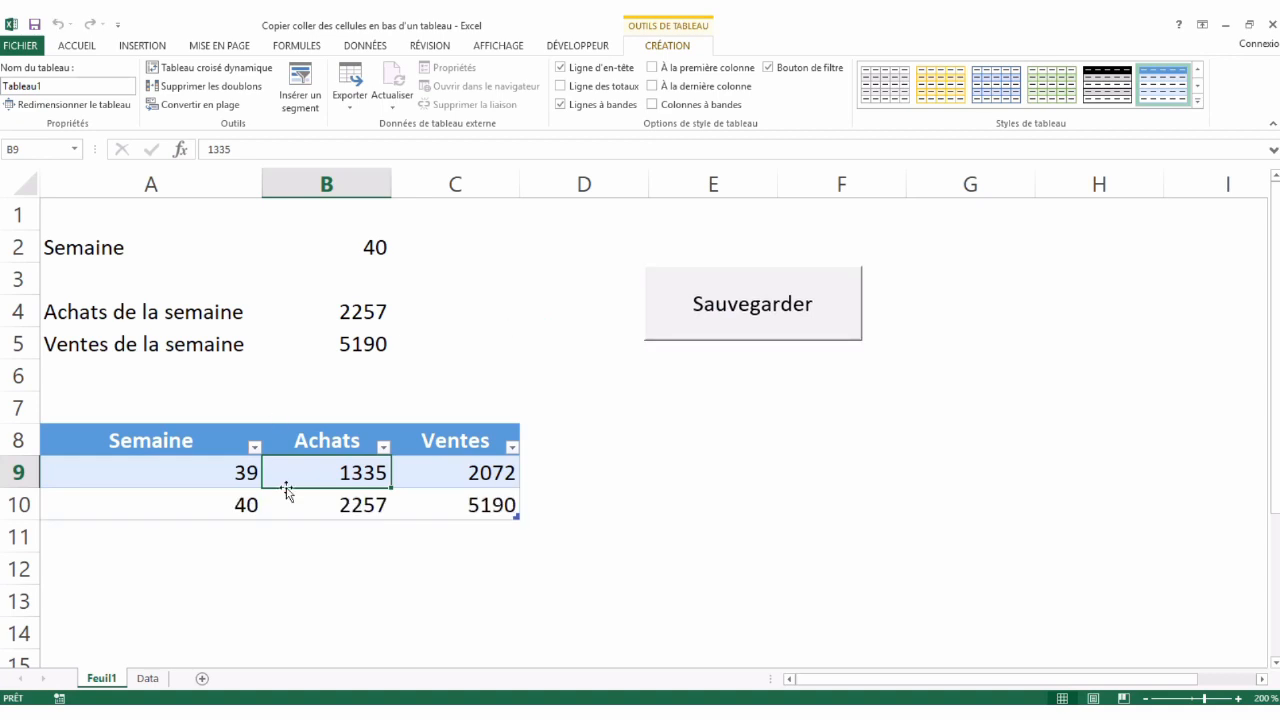
left_click(373, 247)
type("41")
key("Return")
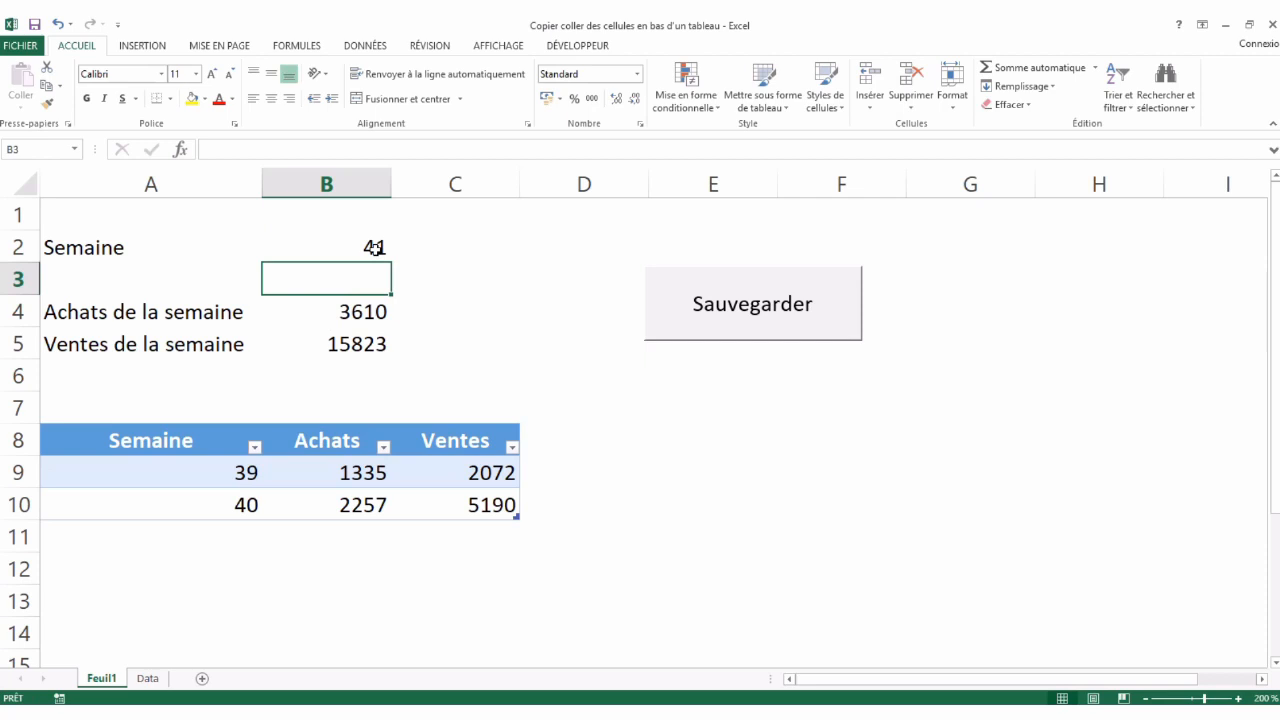
key("Left")
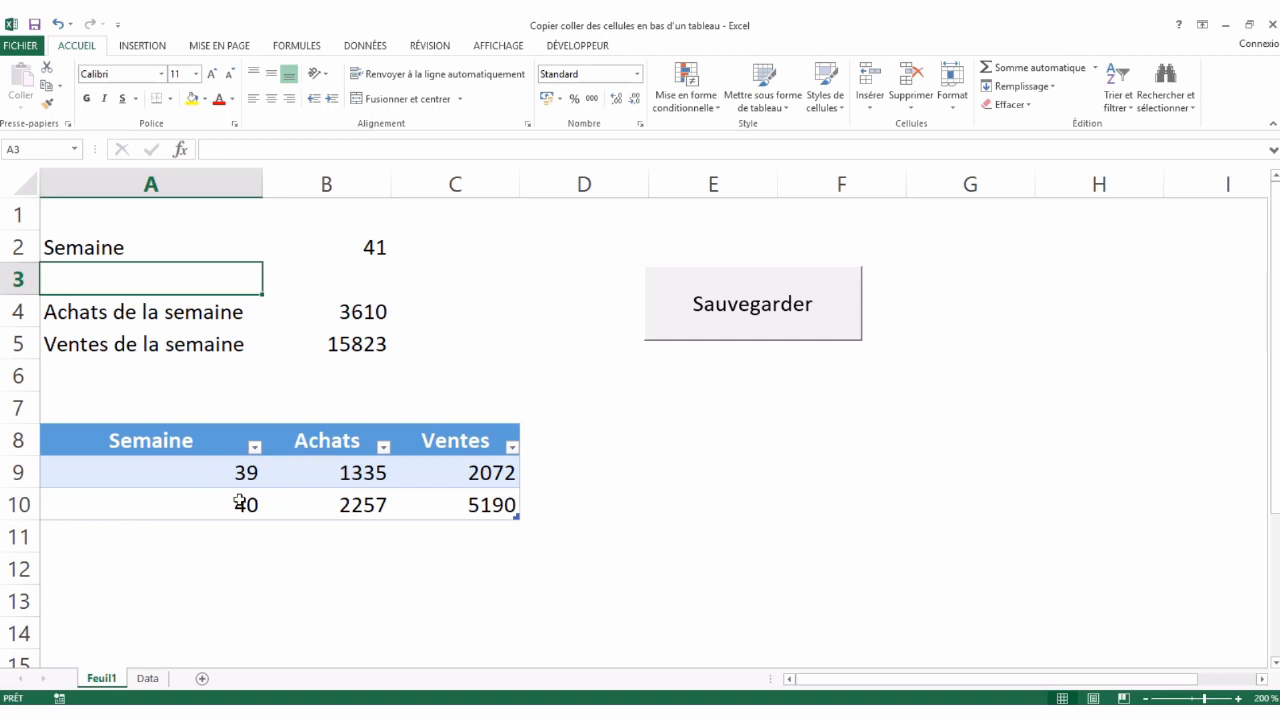
- Create a pivot table from Tableau1 on a new worksheet and move that sheet after Data
left_click(314, 476)
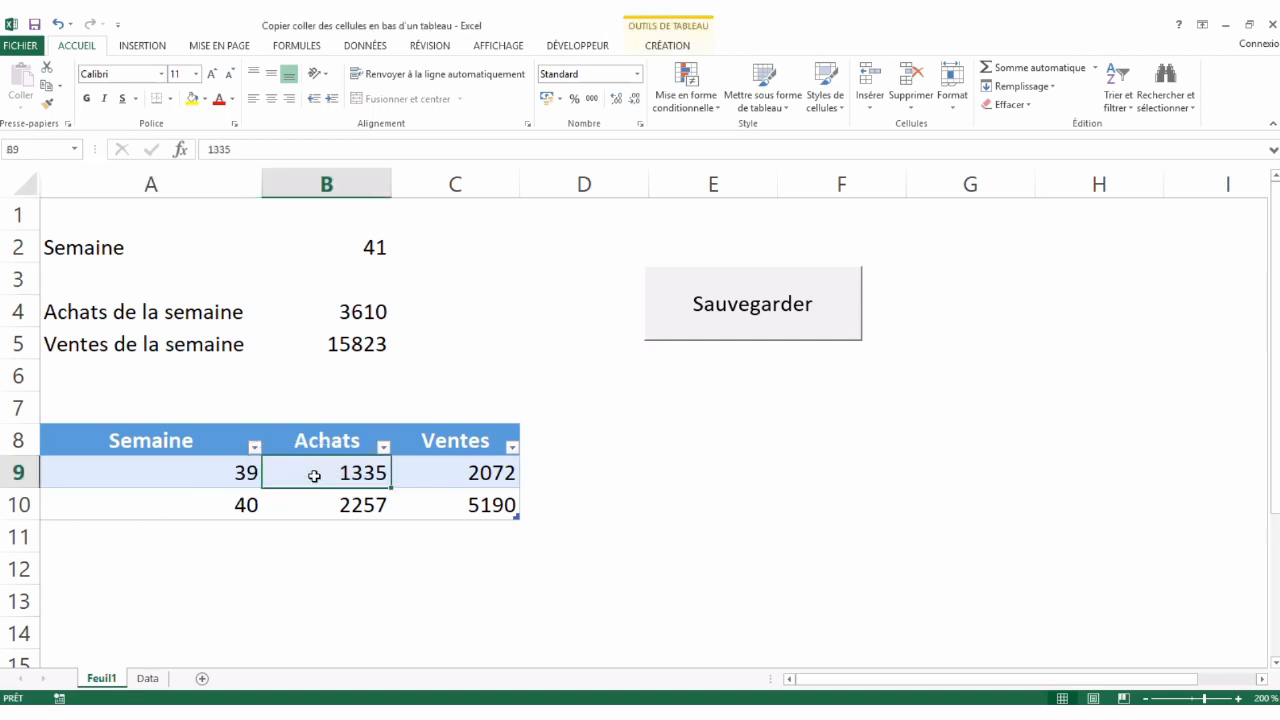
left_click(640, 46)
left_click(187, 69)
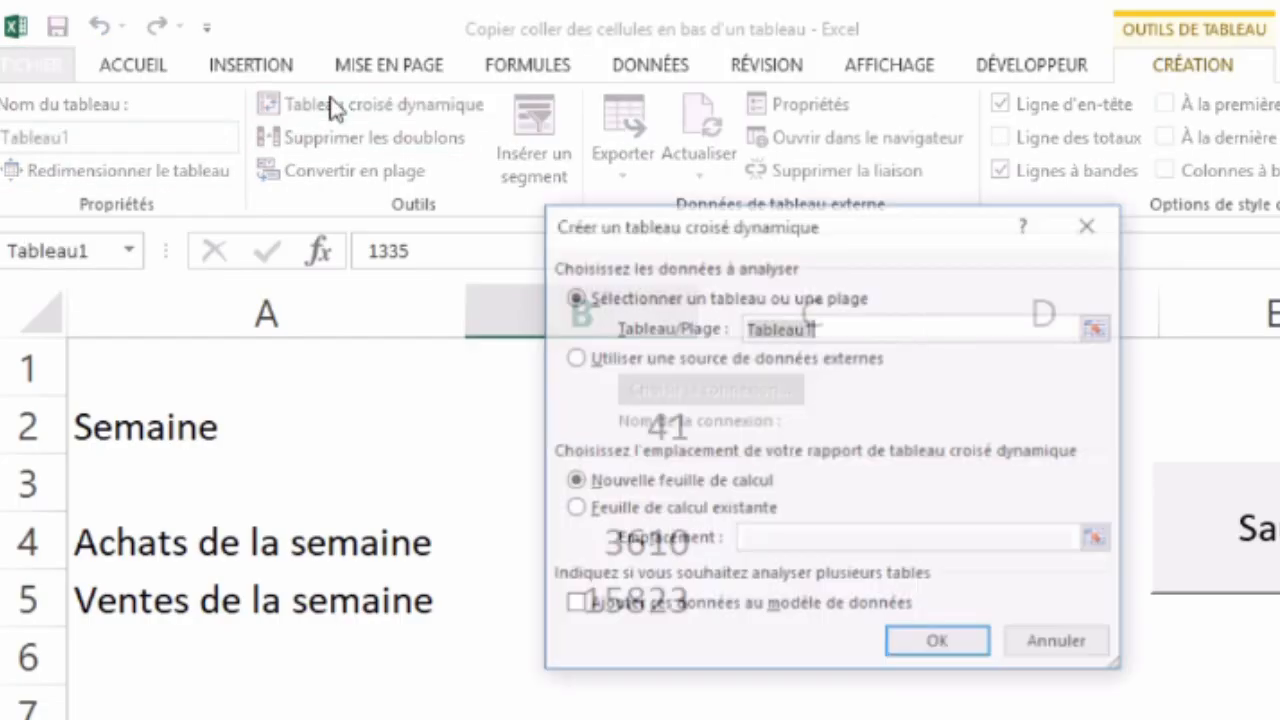
left_click(946, 646)
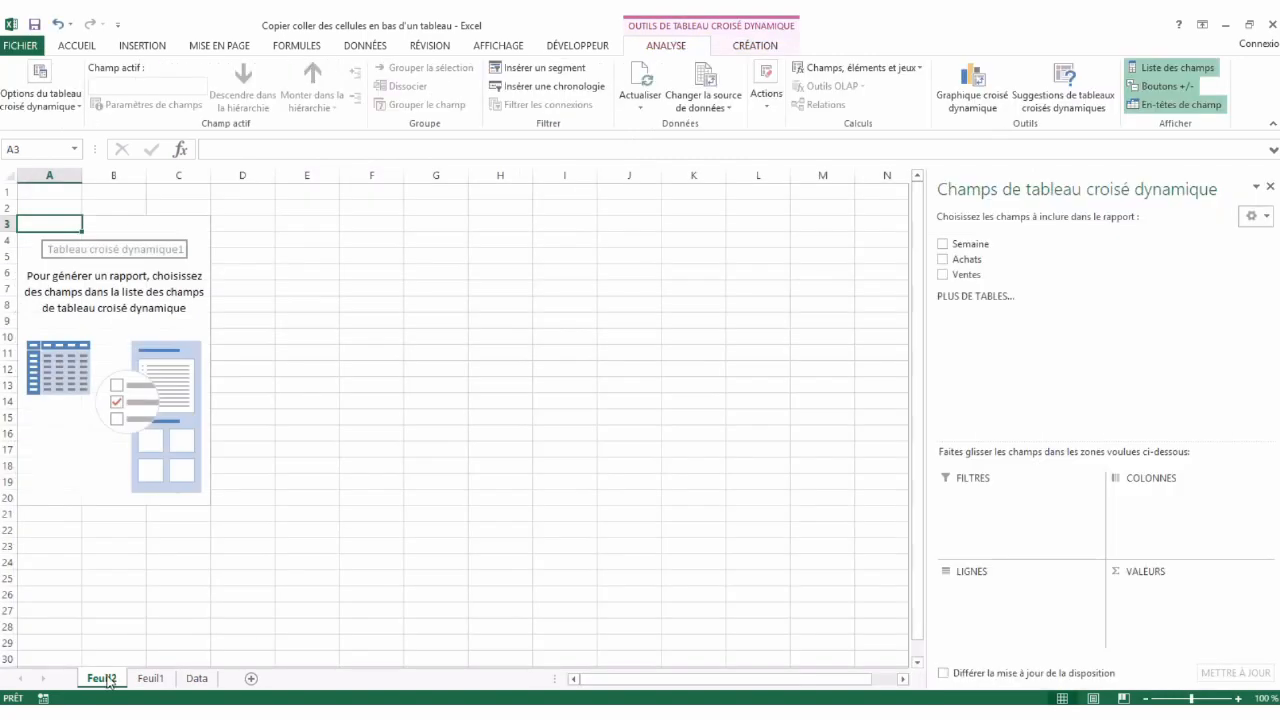
left_click_drag(110, 682, 223, 683)
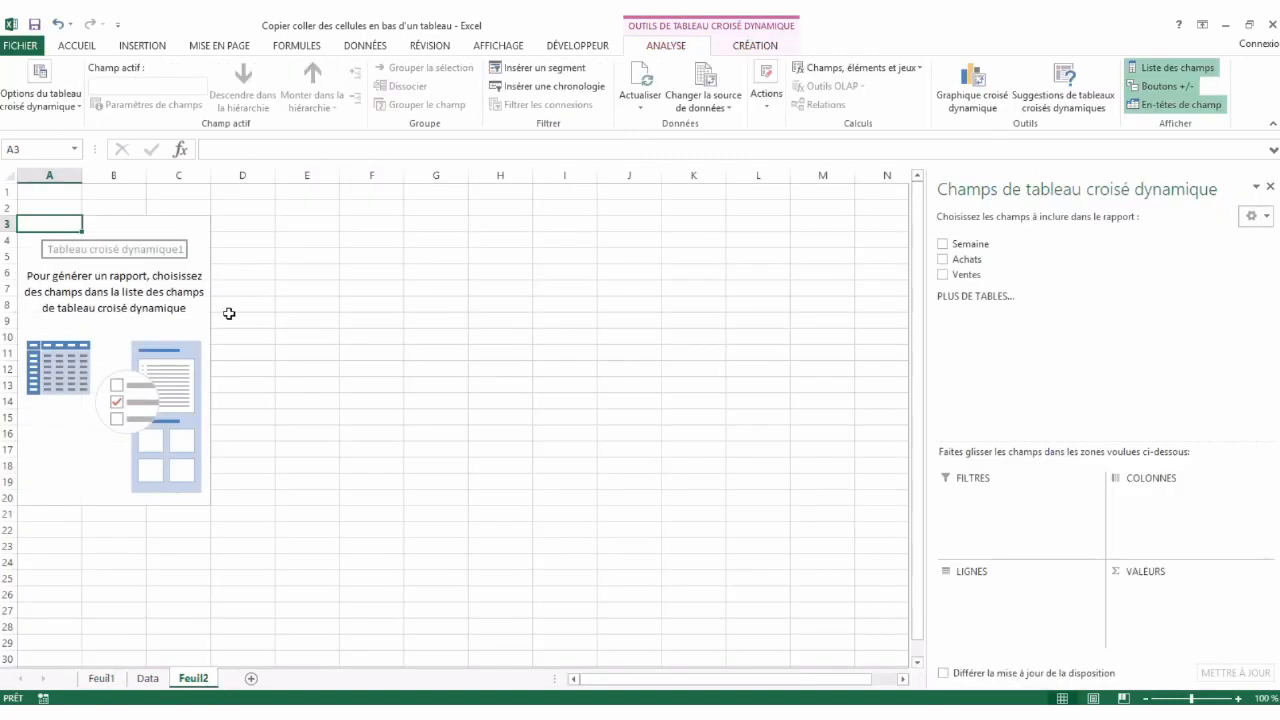
- Set Semaine as the pivot table's row field and add Achats and Ventes as summed values
left_click_drag(1011, 249, 988, 595)
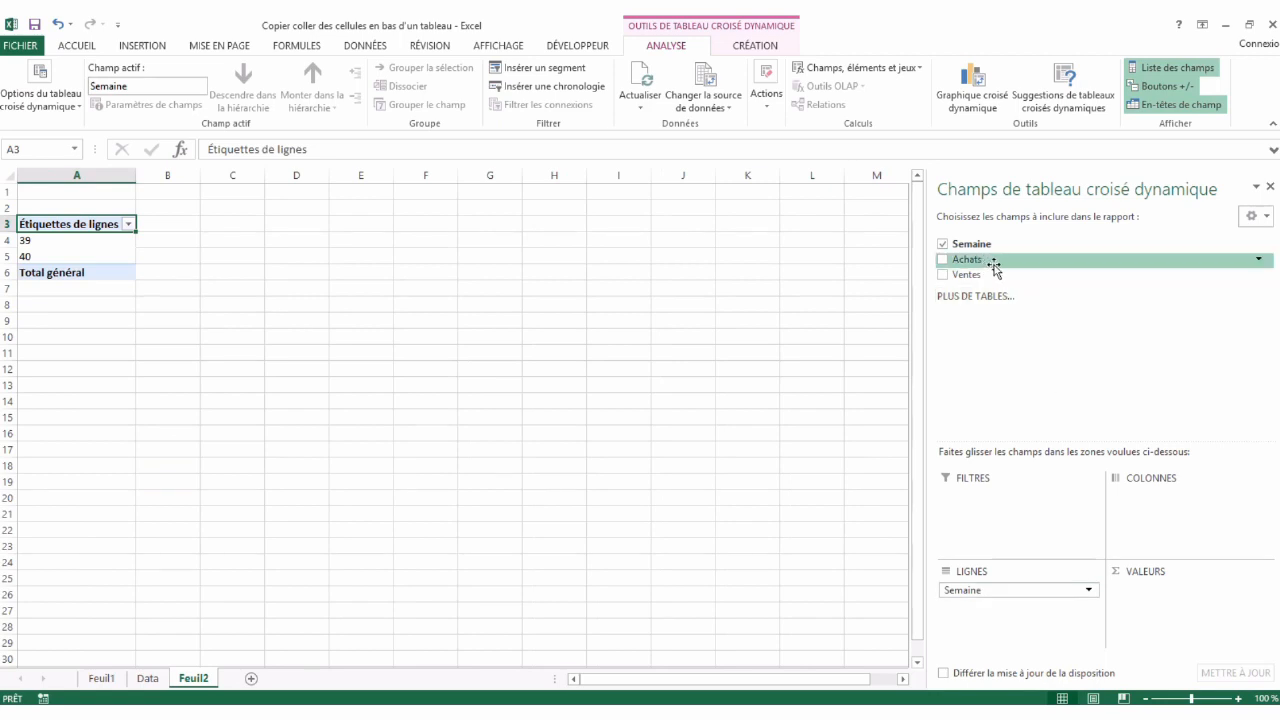
left_click_drag(990, 262, 1148, 605)
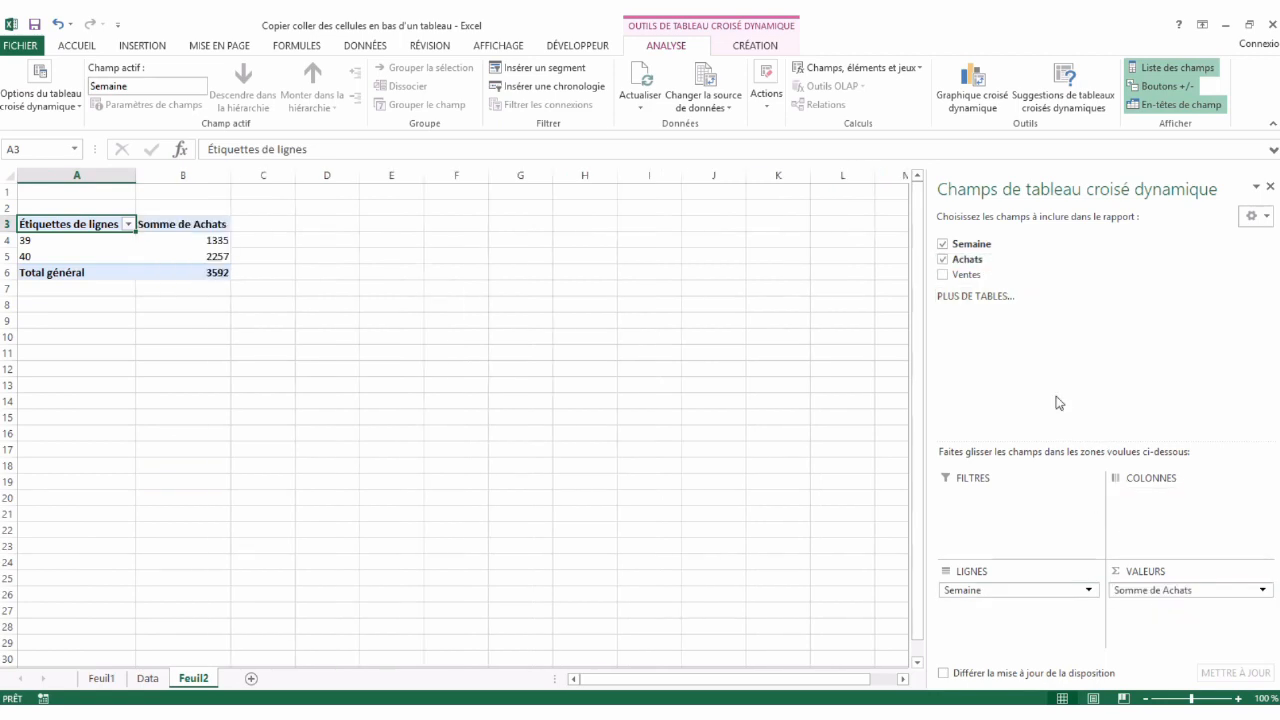
left_click_drag(985, 277, 1158, 632)
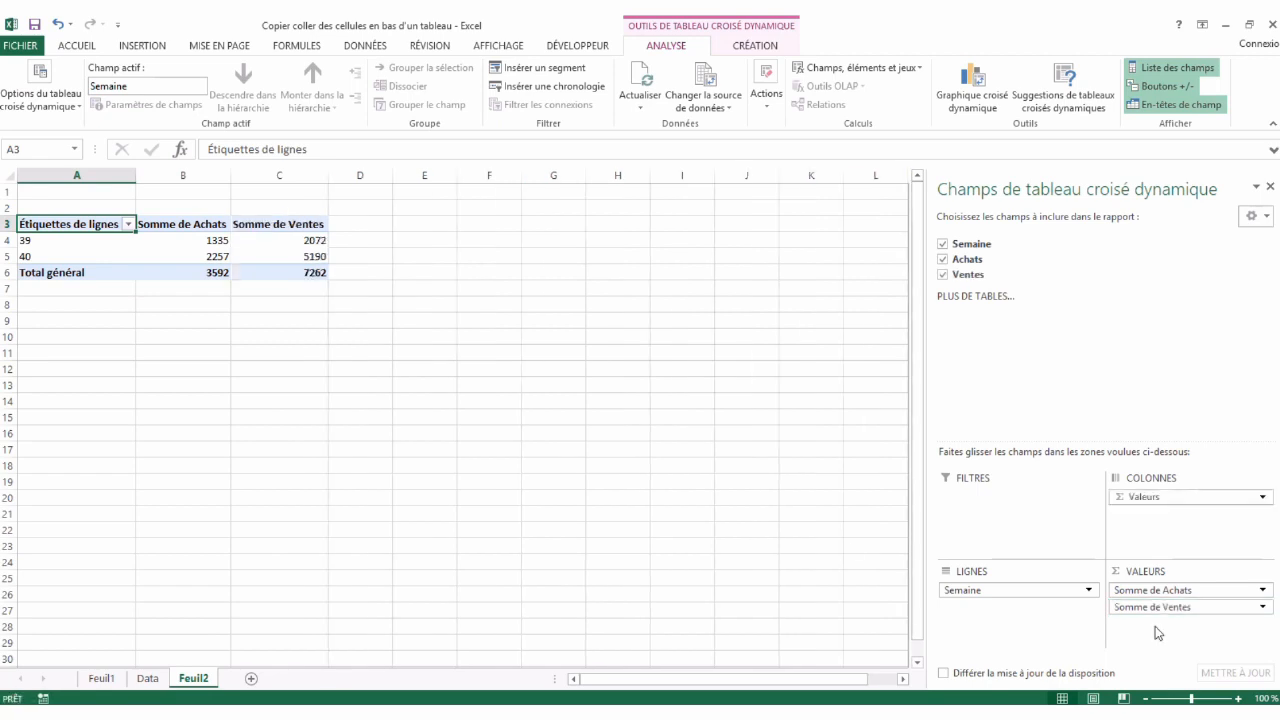
- Insert a Courbes avec marqueurs pivot chart from the pivot table and enlarge it to about 7,9 cm high by 16,8 cm wide
left_click(173, 230)
left_click(177, 243)
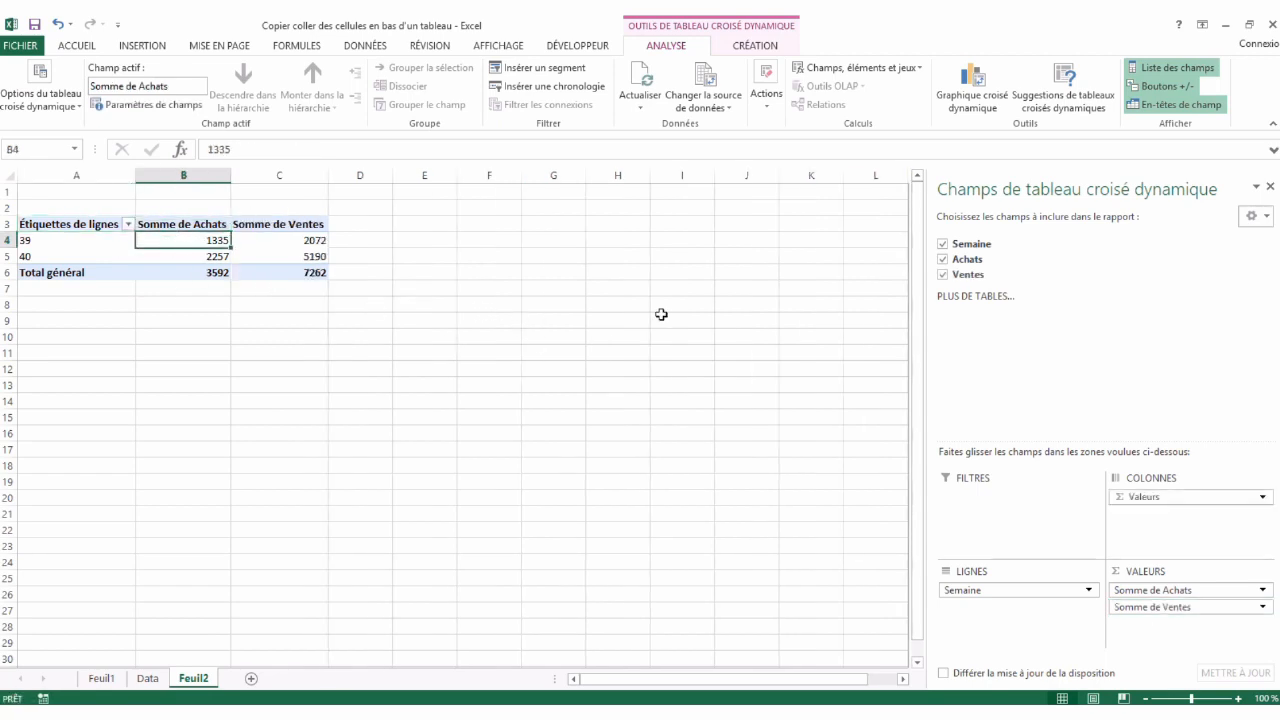
left_click(964, 92)
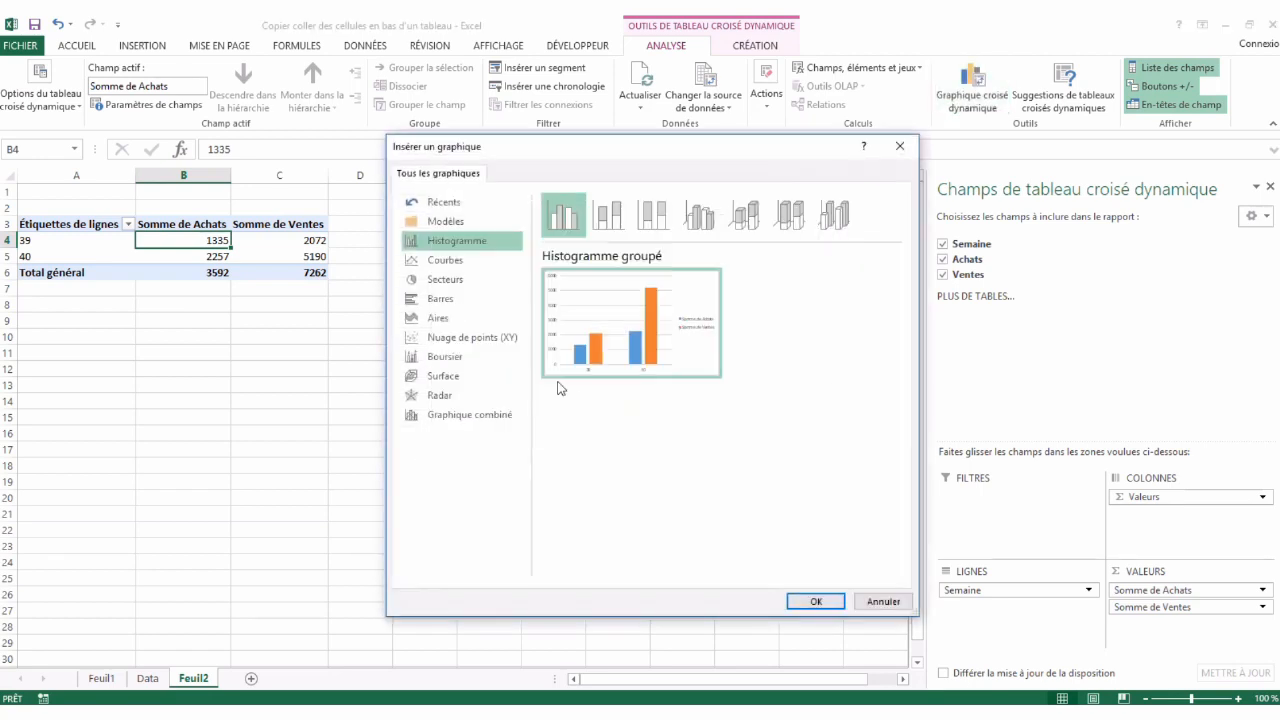
left_click(450, 260)
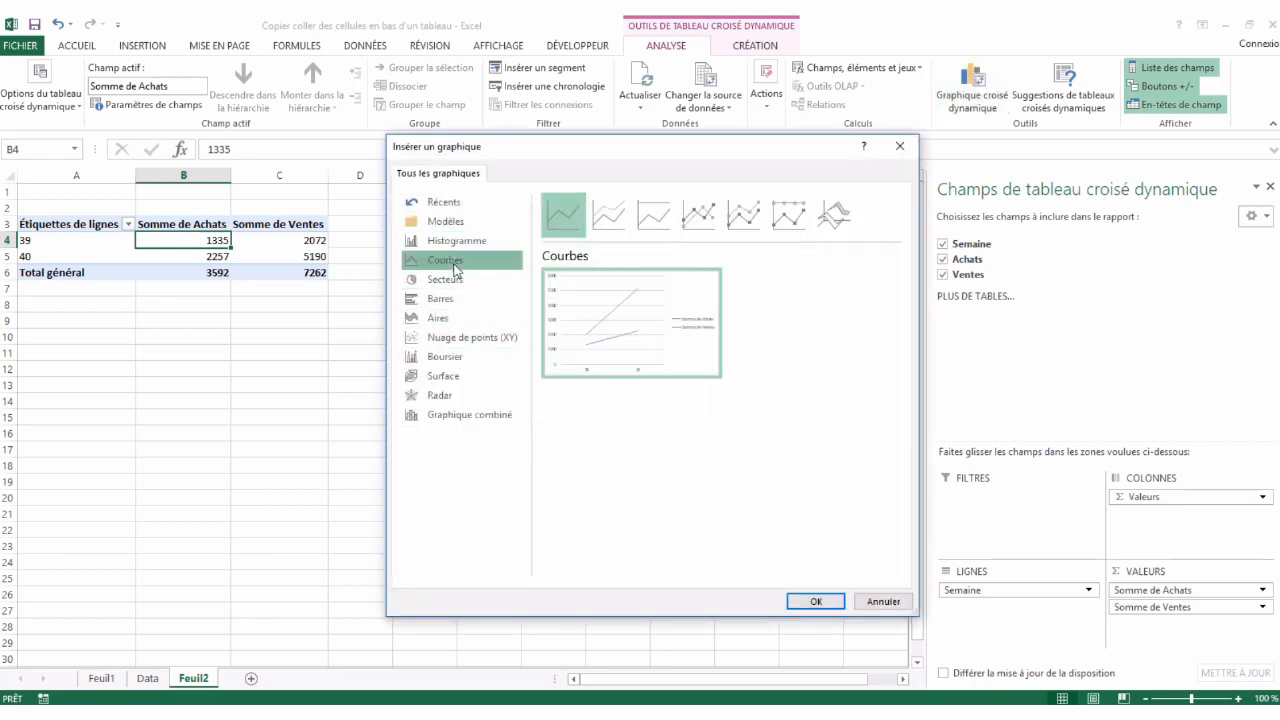
left_click(699, 229)
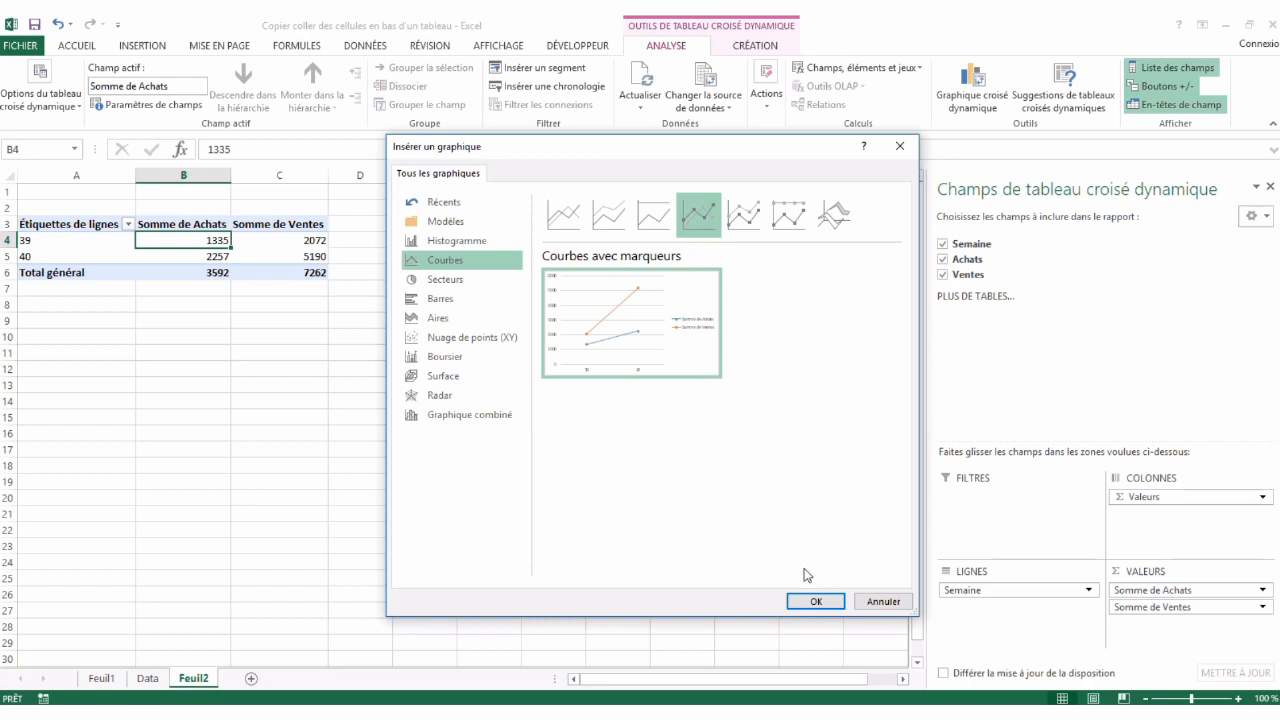
left_click(813, 600)
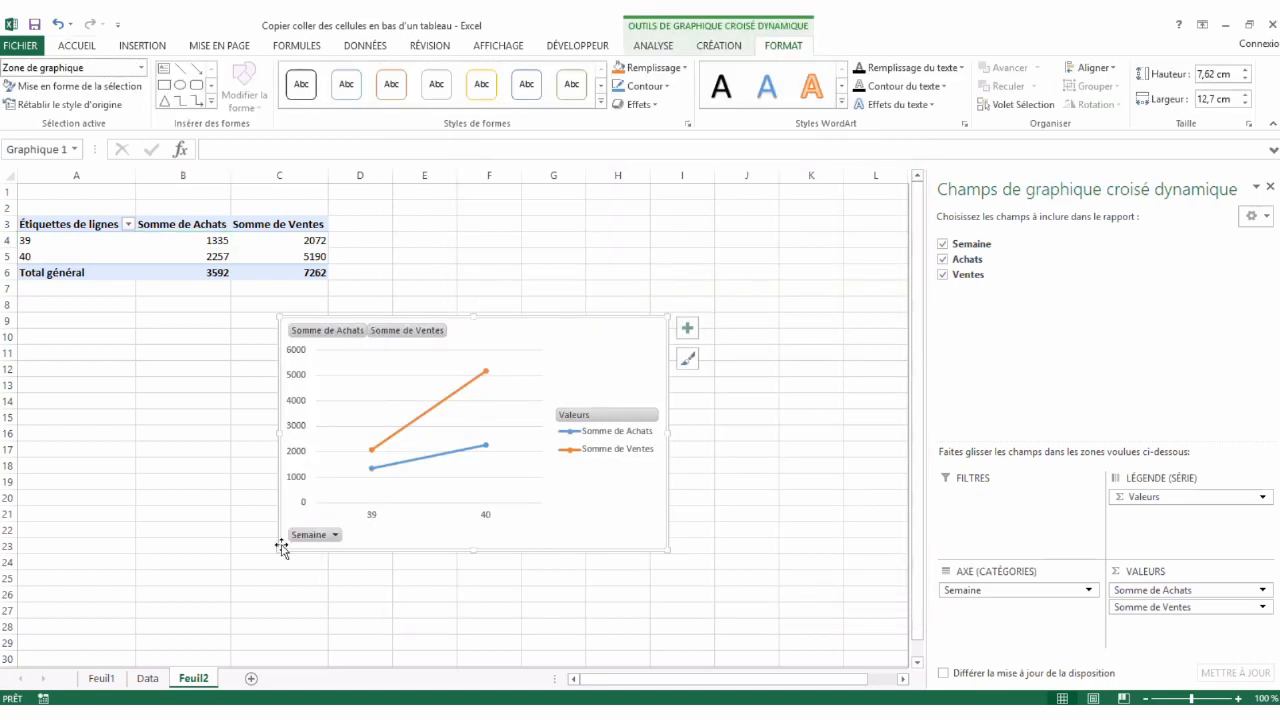
left_click_drag(277, 549, 154, 557)
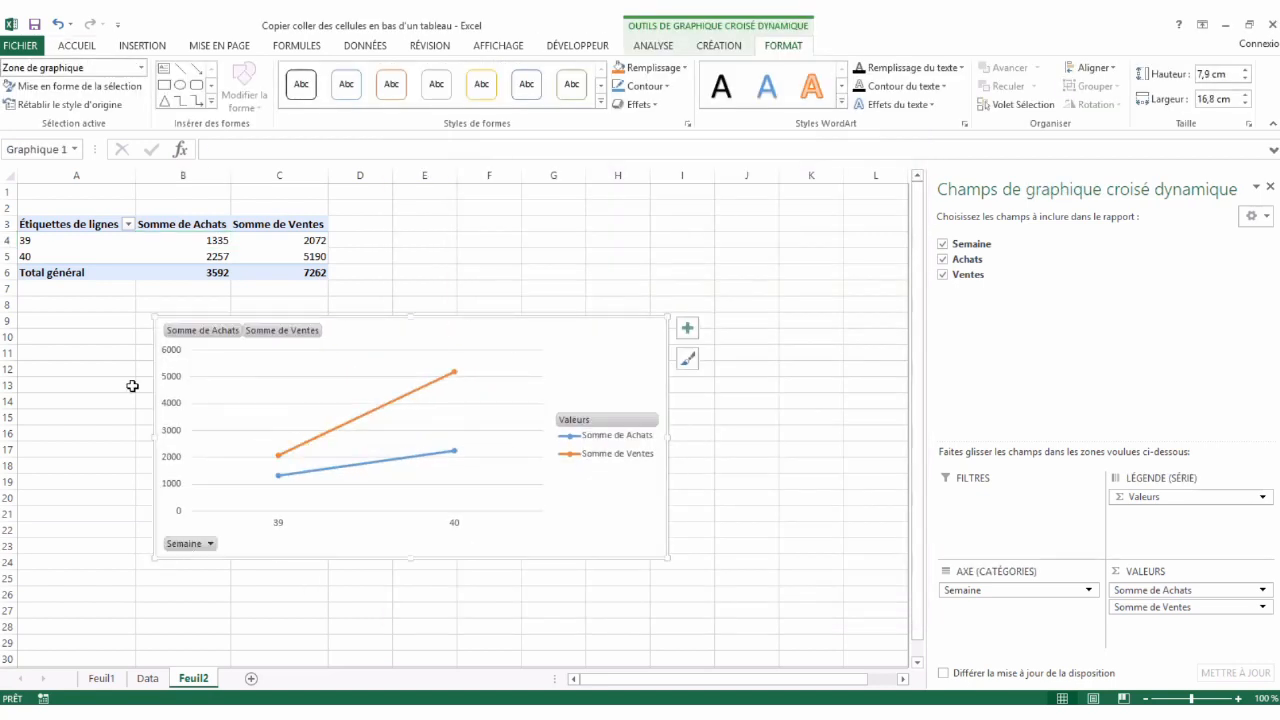
left_click(132, 386)
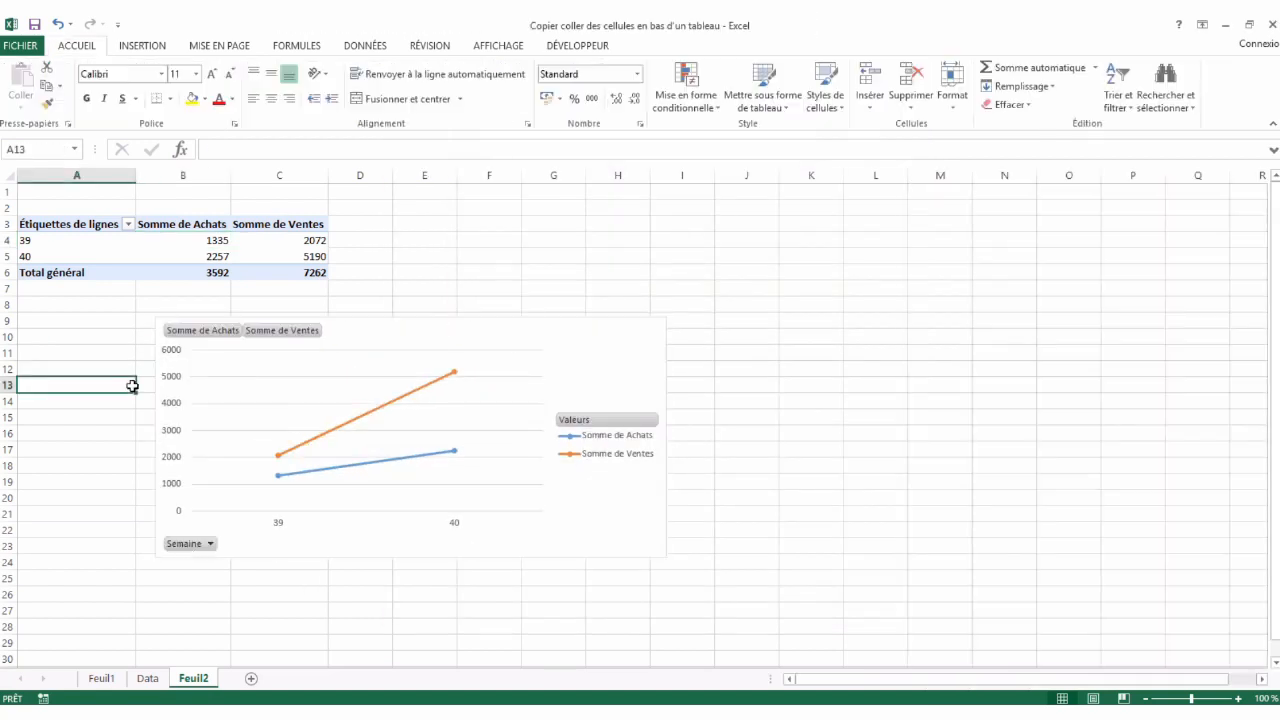
- Add a new worksheet after Feuil2 and rename it Rapport
left_click(251, 679)
right_click(241, 685)
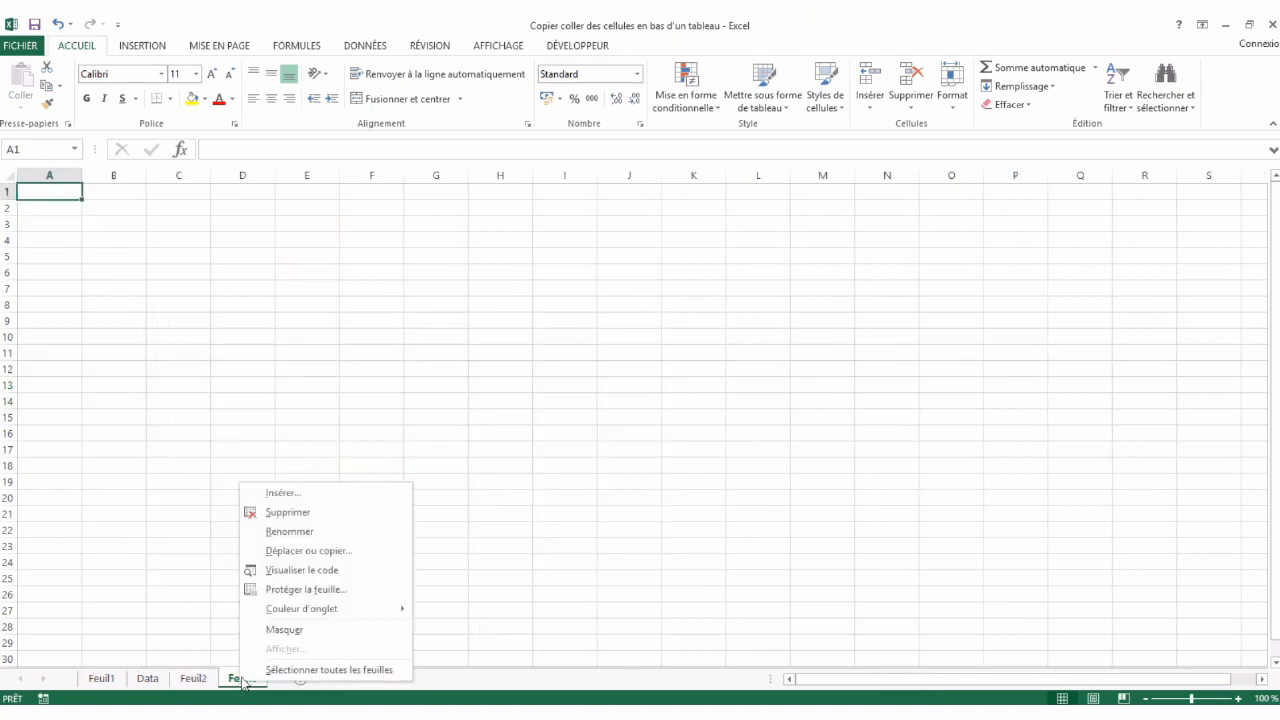
left_click(318, 533)
type("Rapport")
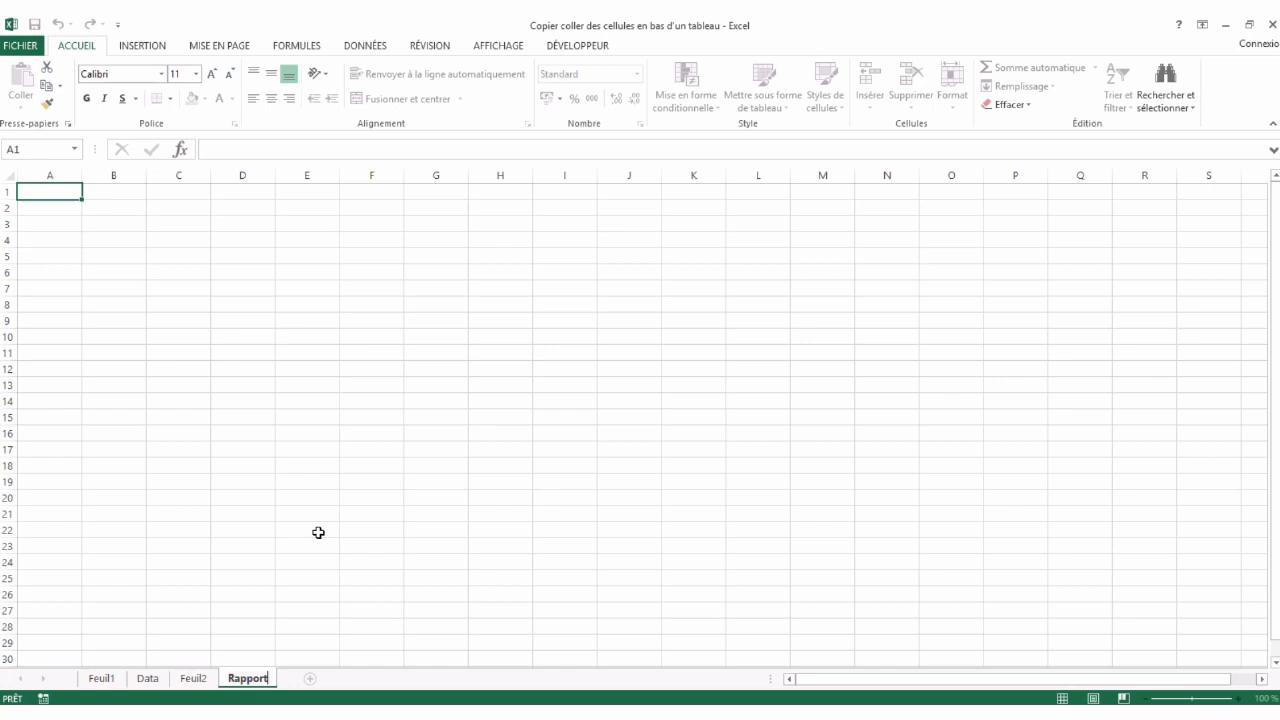
left_click(304, 528)
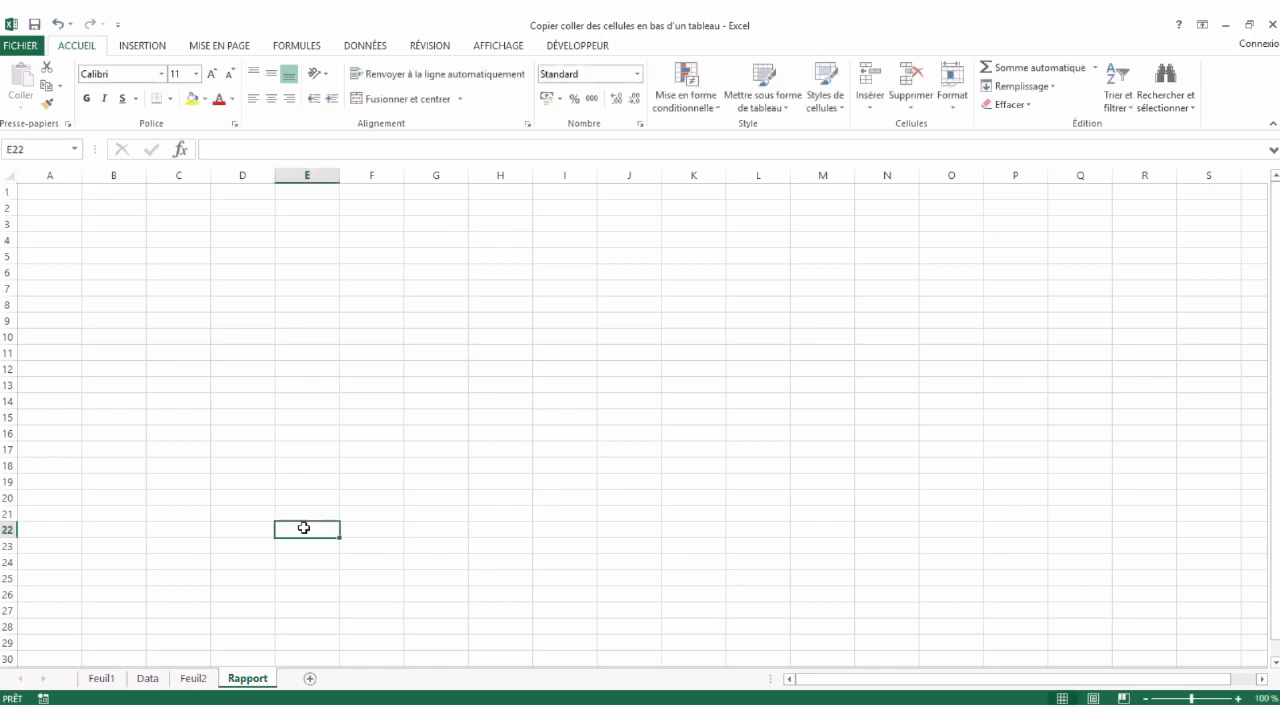
- Move the pivot chart from Feuil2 to the Rapport sheet, placing it at cell B6
left_click(194, 677)
left_click(384, 331)
key("Delete")
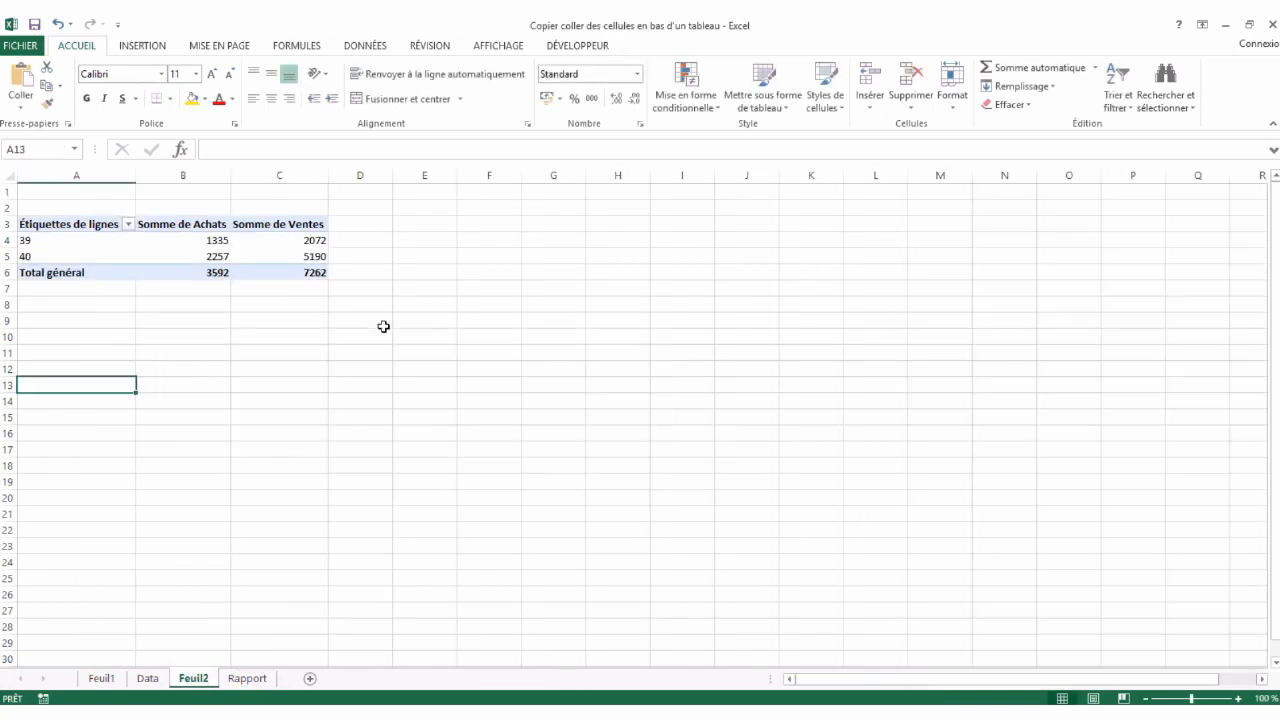
left_click(247, 678)
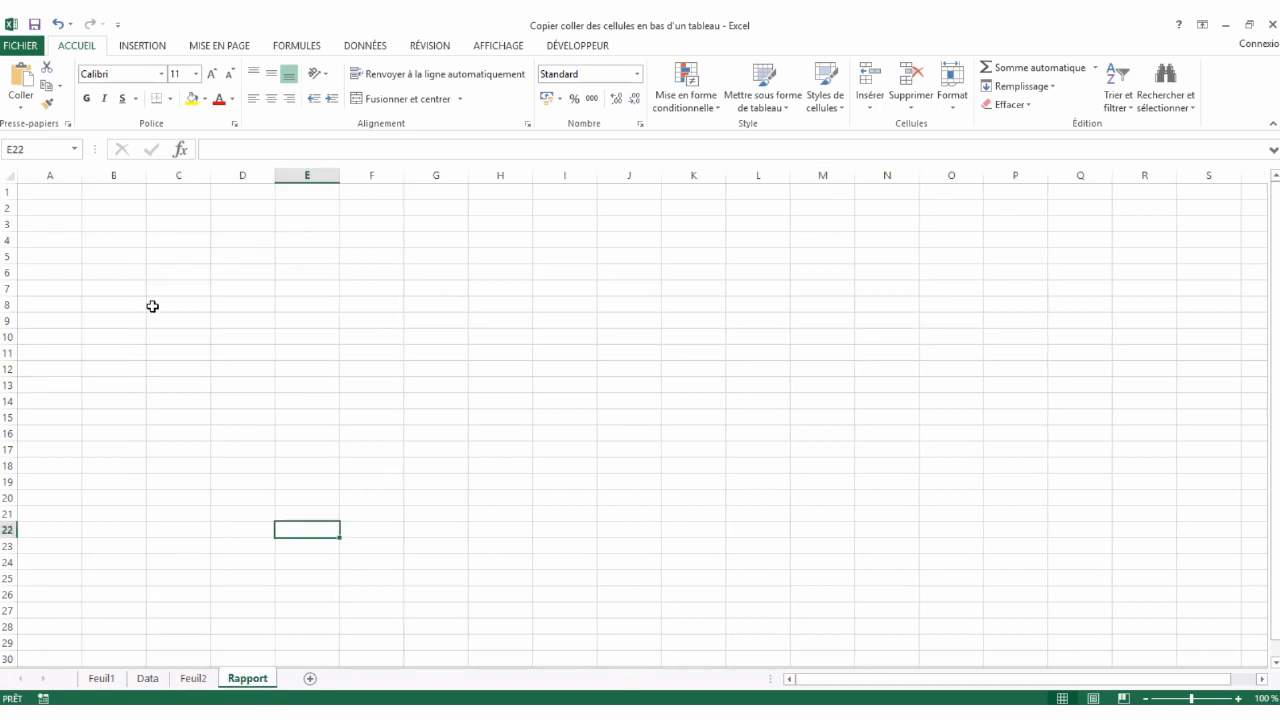
left_click(119, 275)
key("ctrl+v")
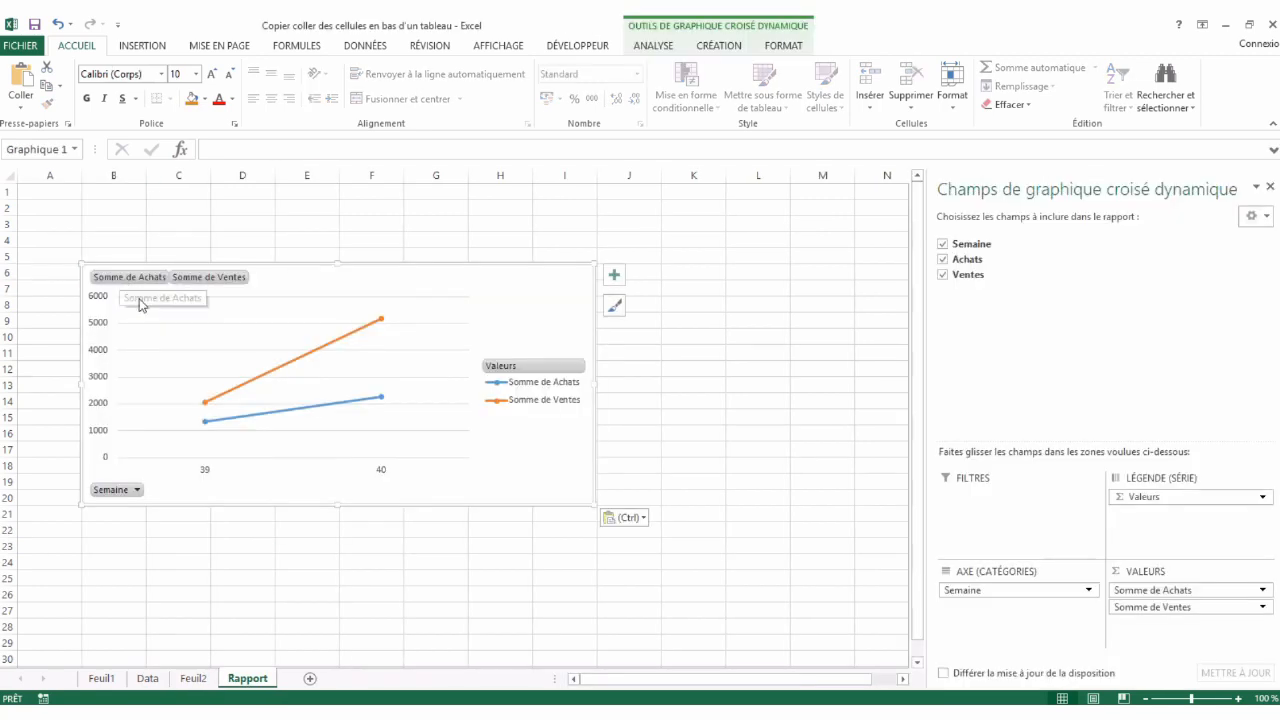
- Enter the title formula ="Rapport d'activité de la semaine "&Feuil1!B2 in cell B3 of the Rapport sheet
left_click(126, 223)
type("=\"")
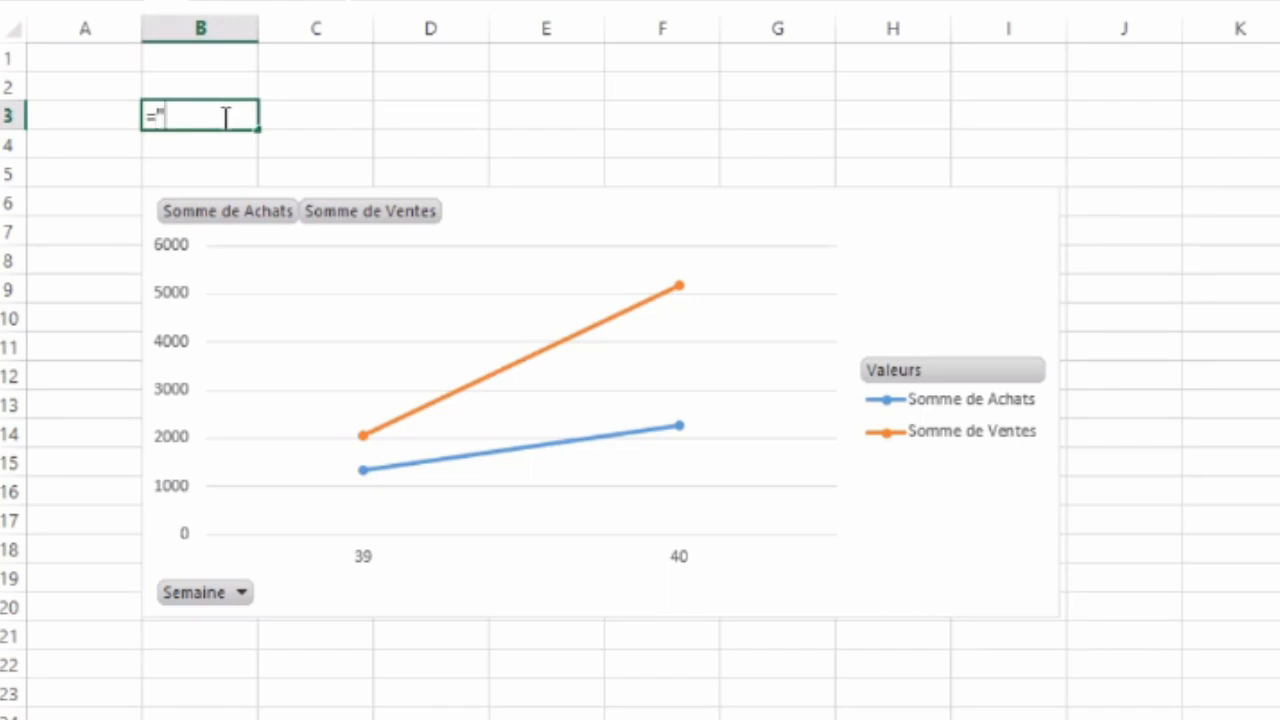
type("Rapport")
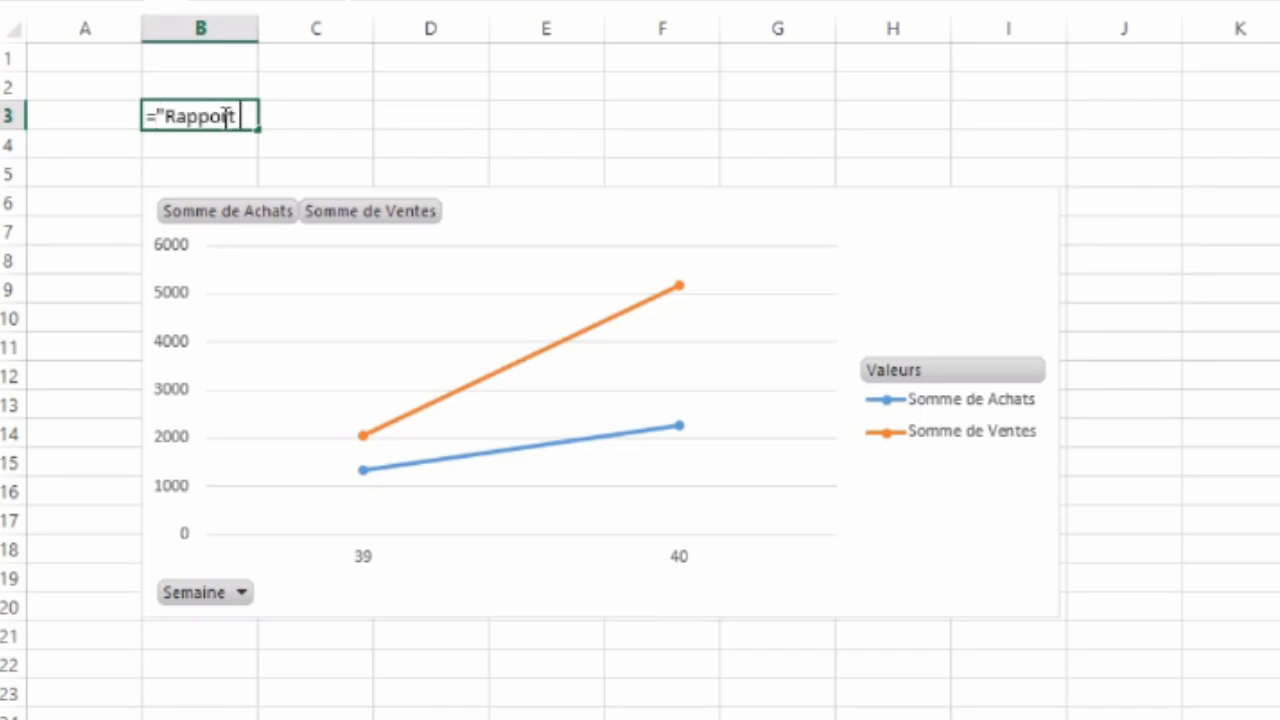
type(" d'activité ")
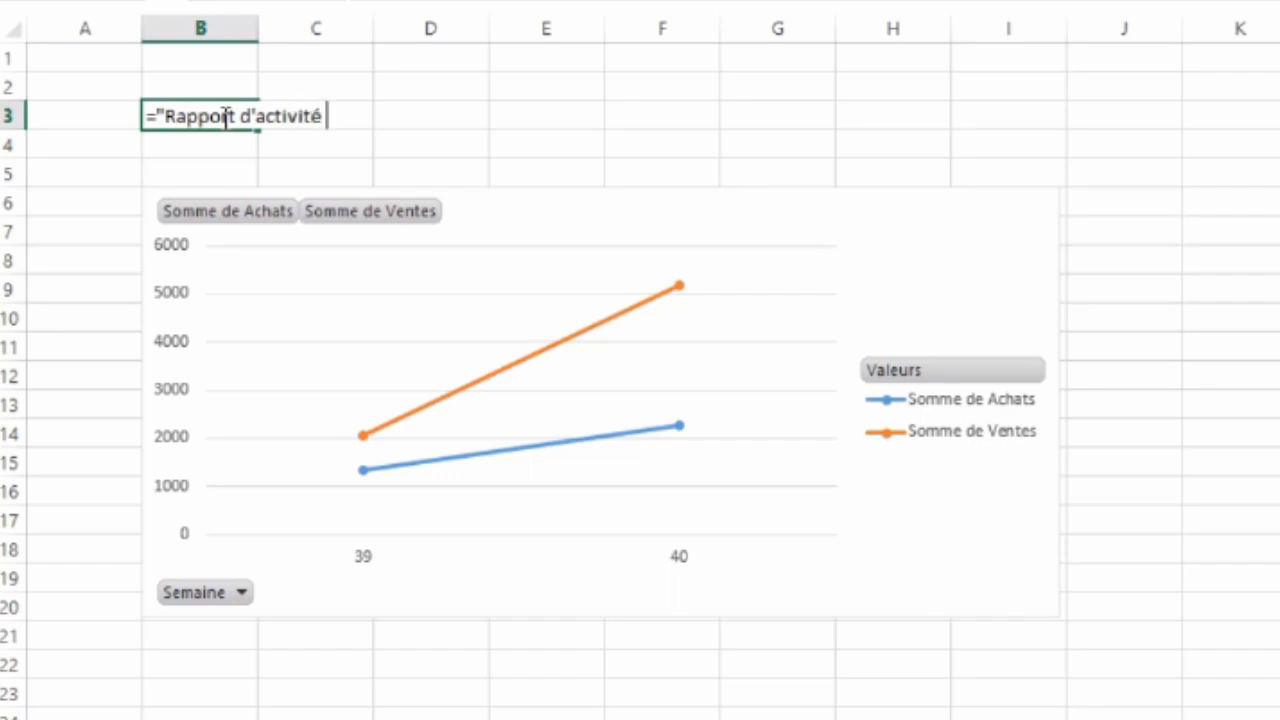
type("de la semaine ")
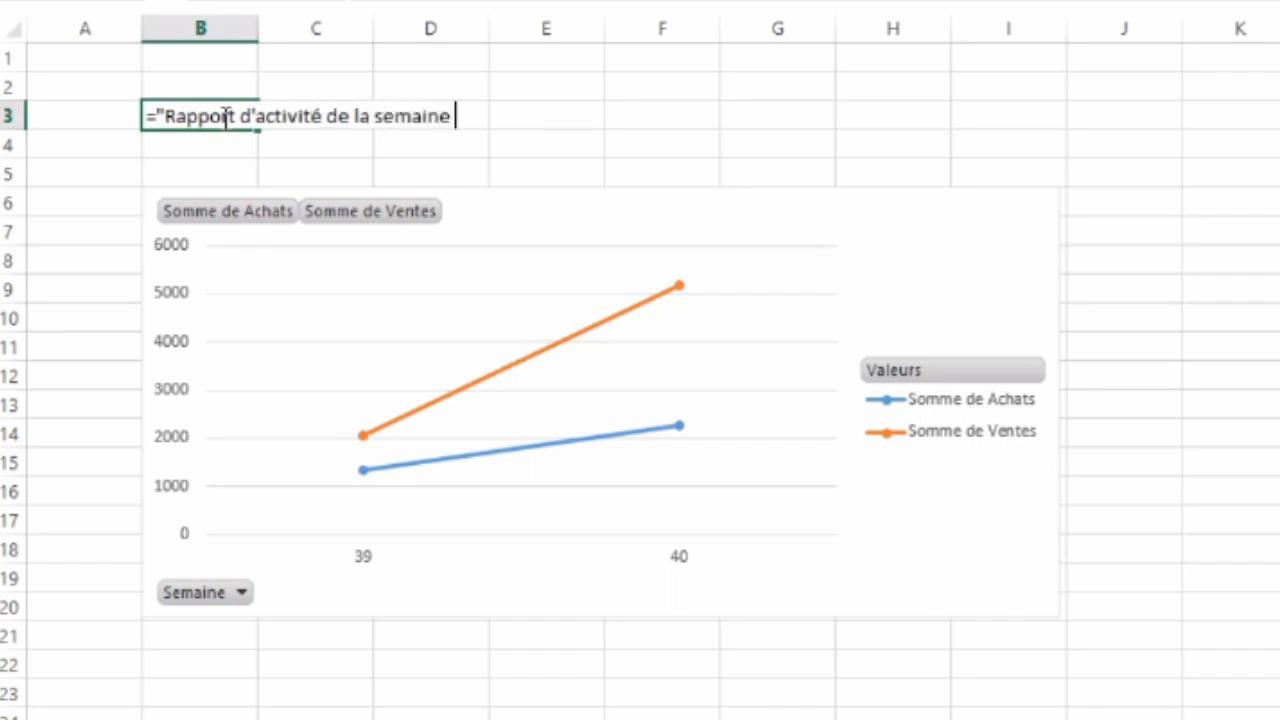
type("\"&")
left_click(103, 678)
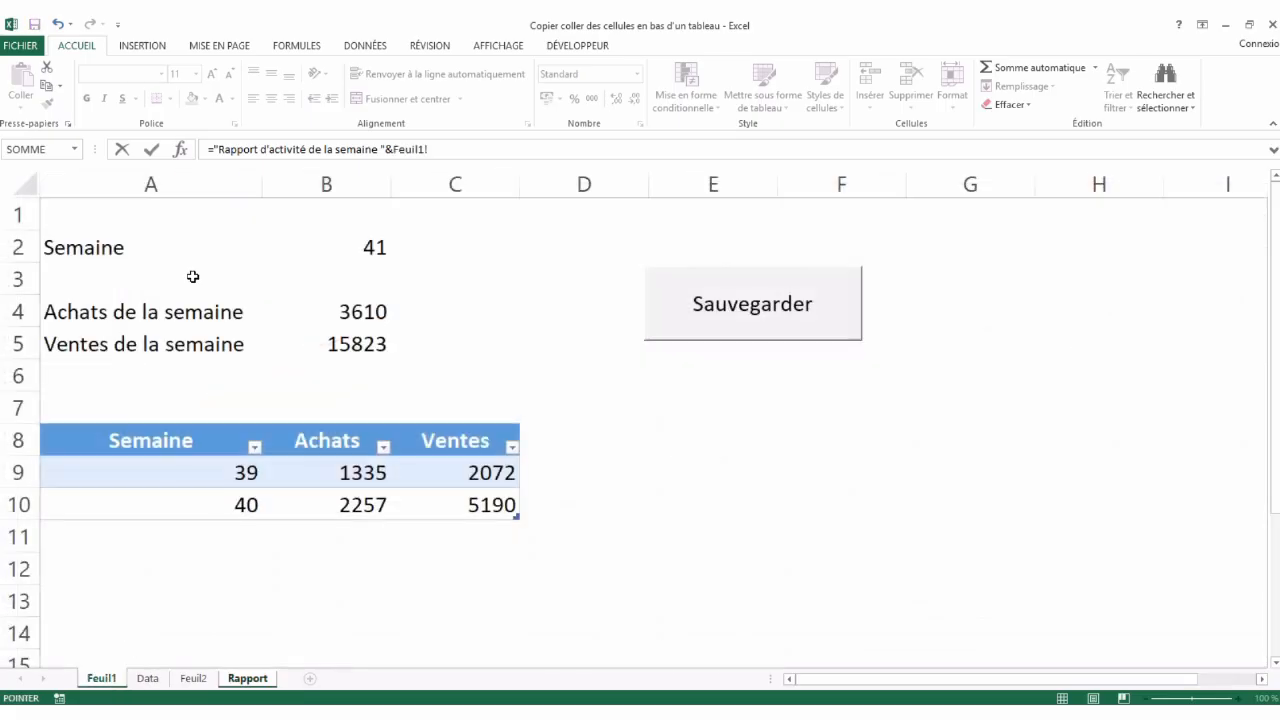
left_click(375, 246)
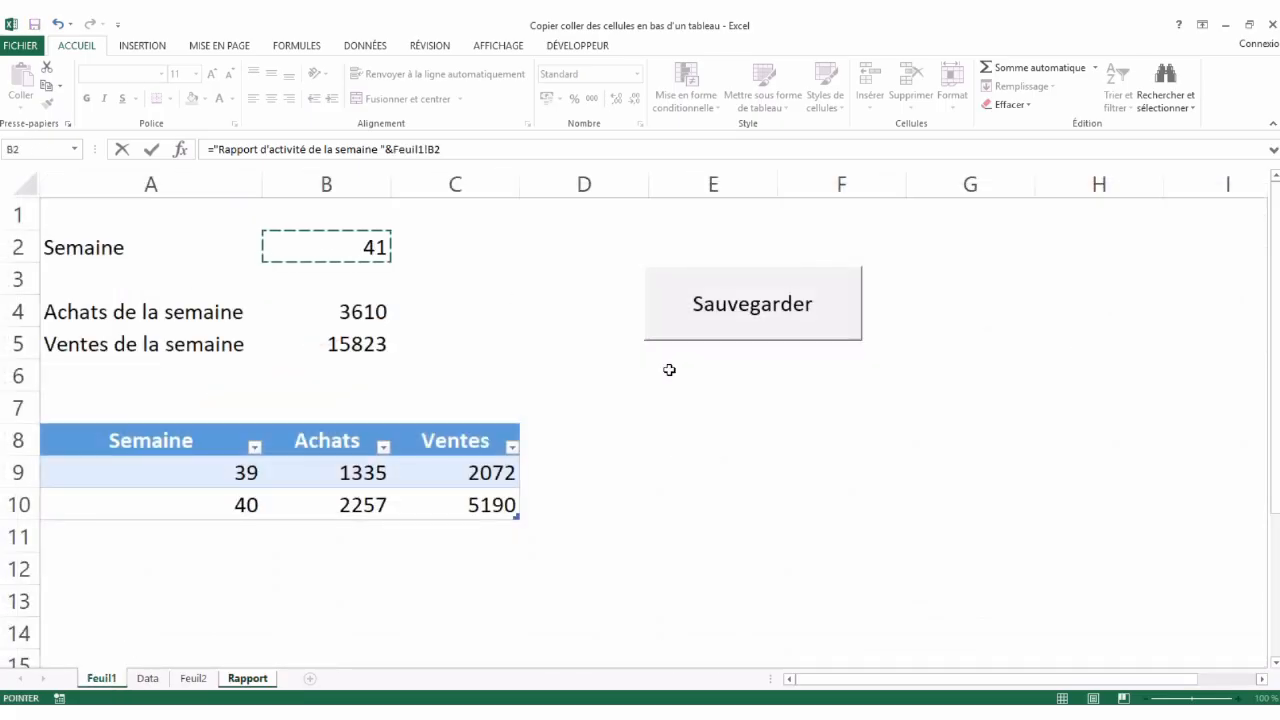
key("Return")
key("Up")
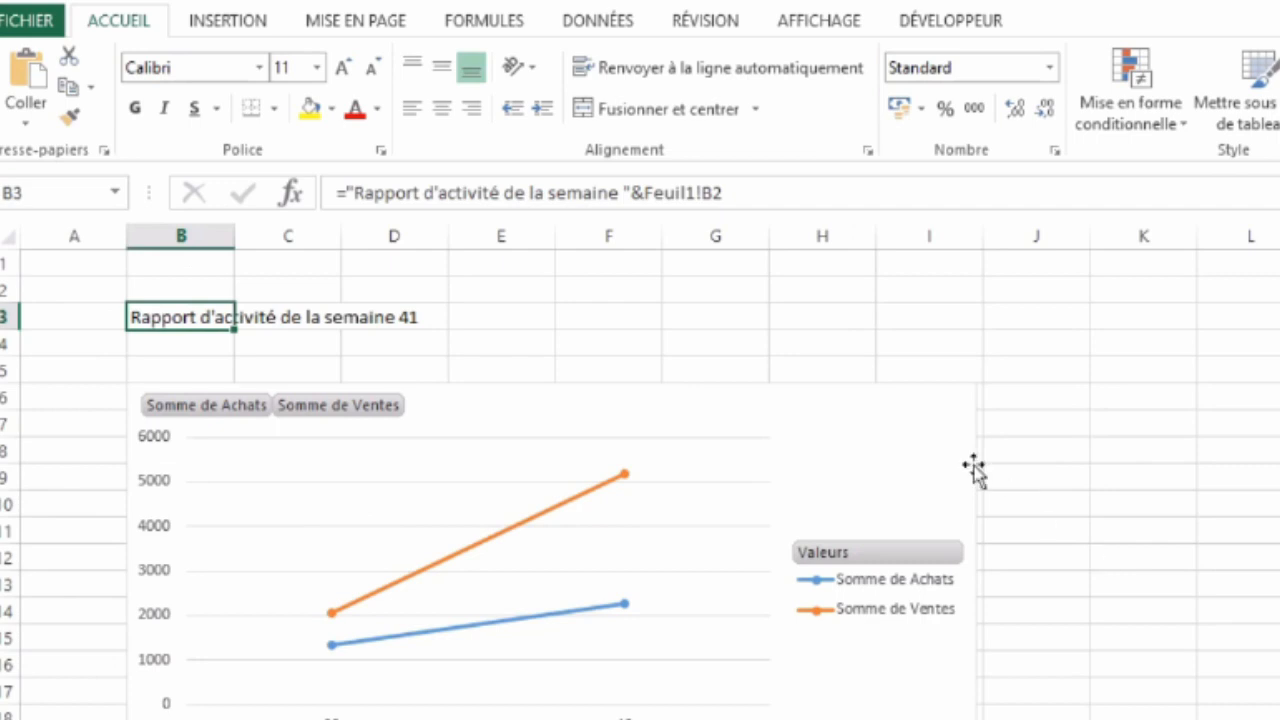
- Merge and centre the title across B3:I3, align it vertically in the middle, and enlarge its font to size 22
left_click_drag(171, 314, 922, 320)
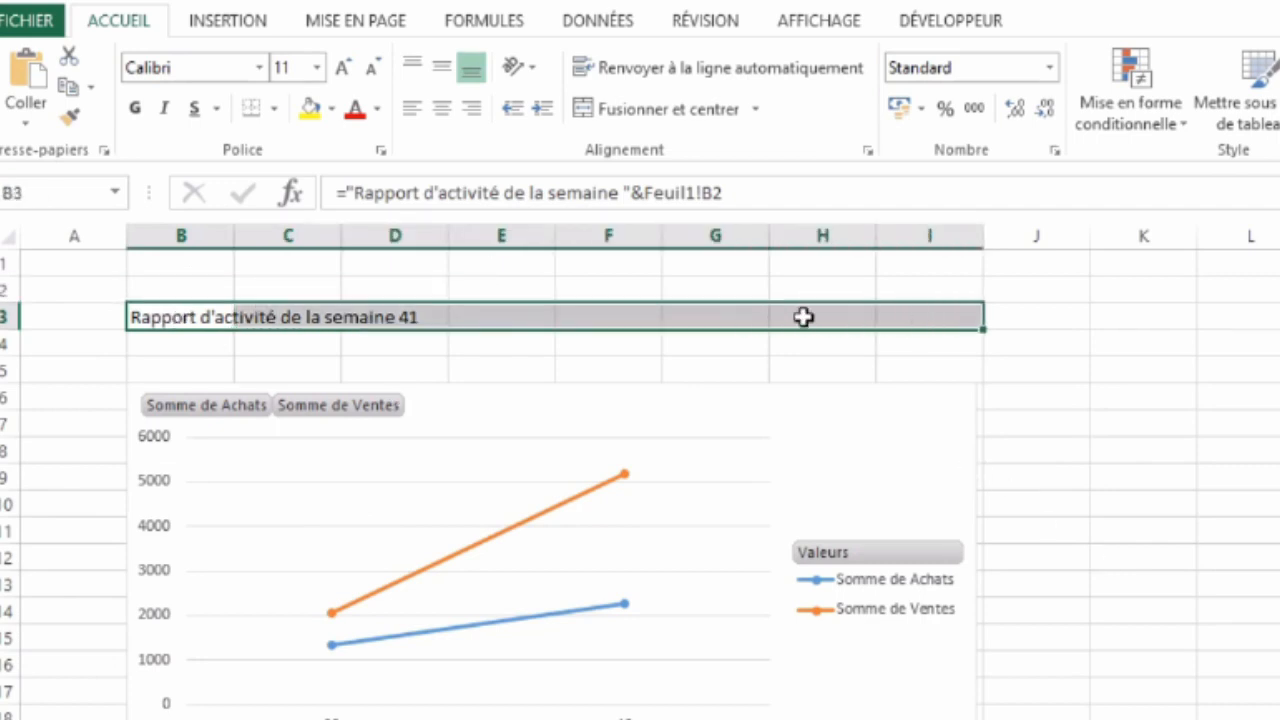
left_click(665, 108)
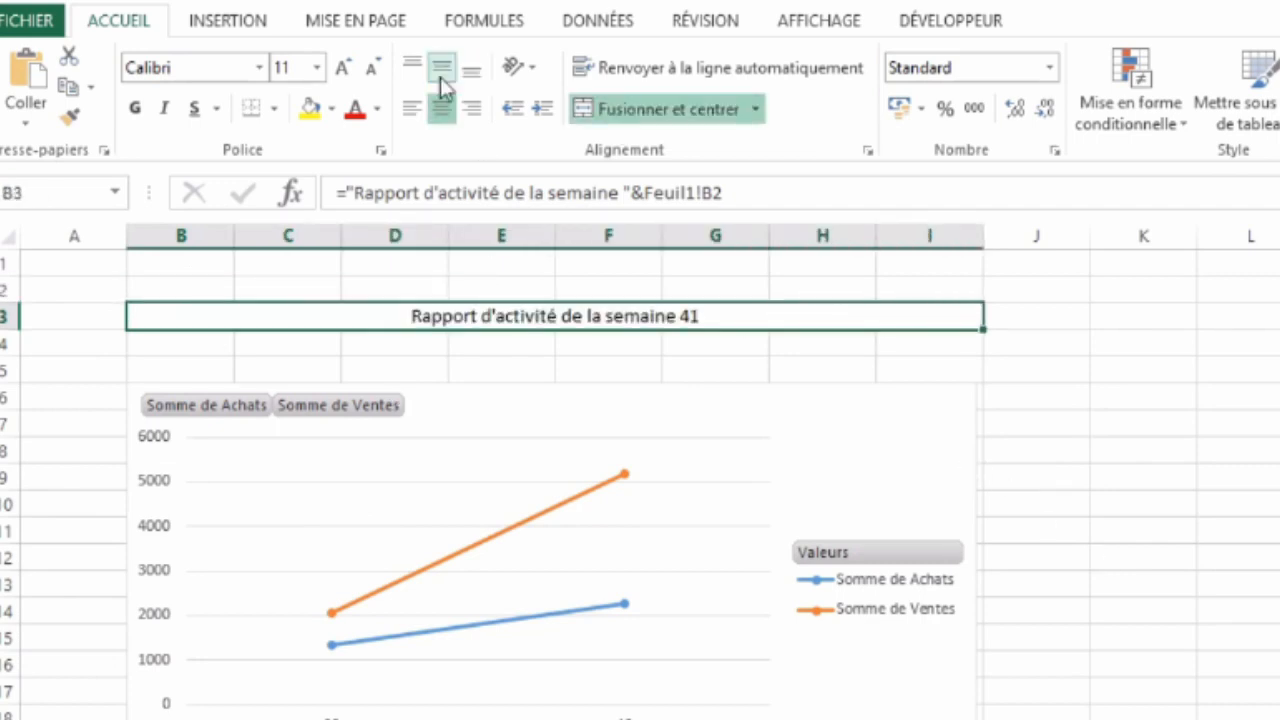
left_click(343, 68)
left_click(343, 68)
left_click(343, 68)
left_click(343, 68)
left_click(343, 68)
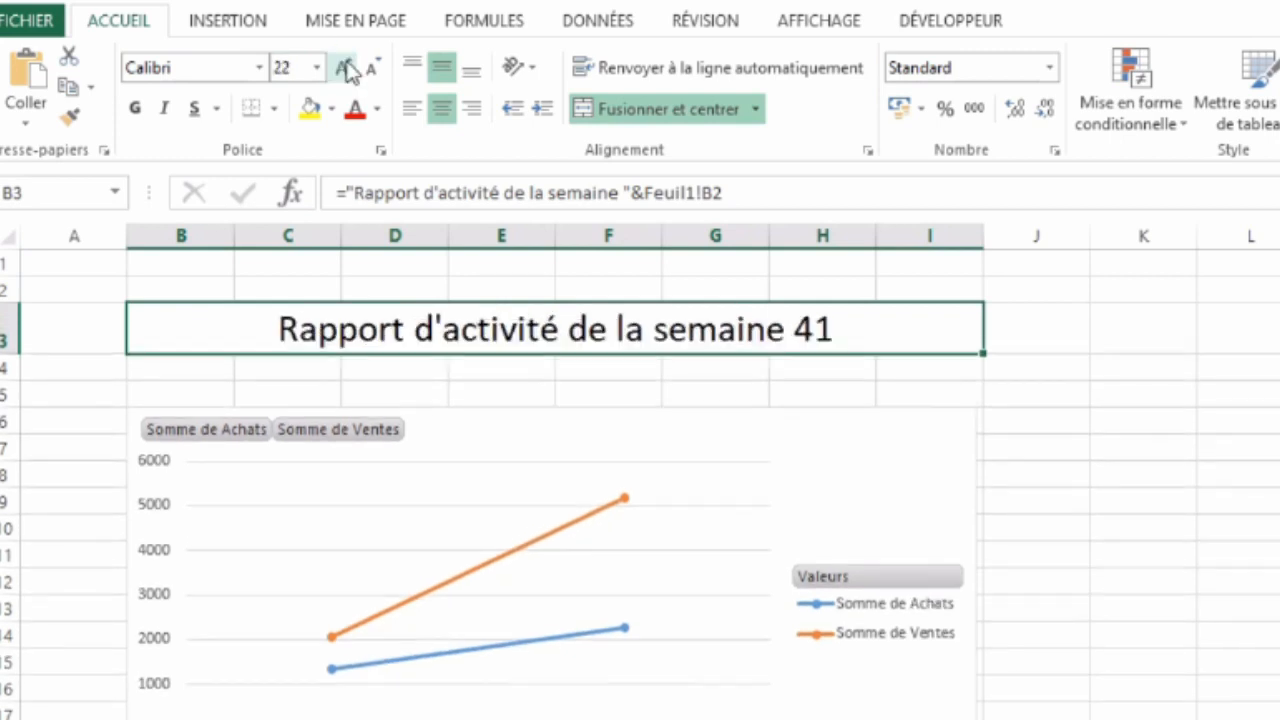
- Hide the gridlines on the Rapport sheet
left_click(815, 24)
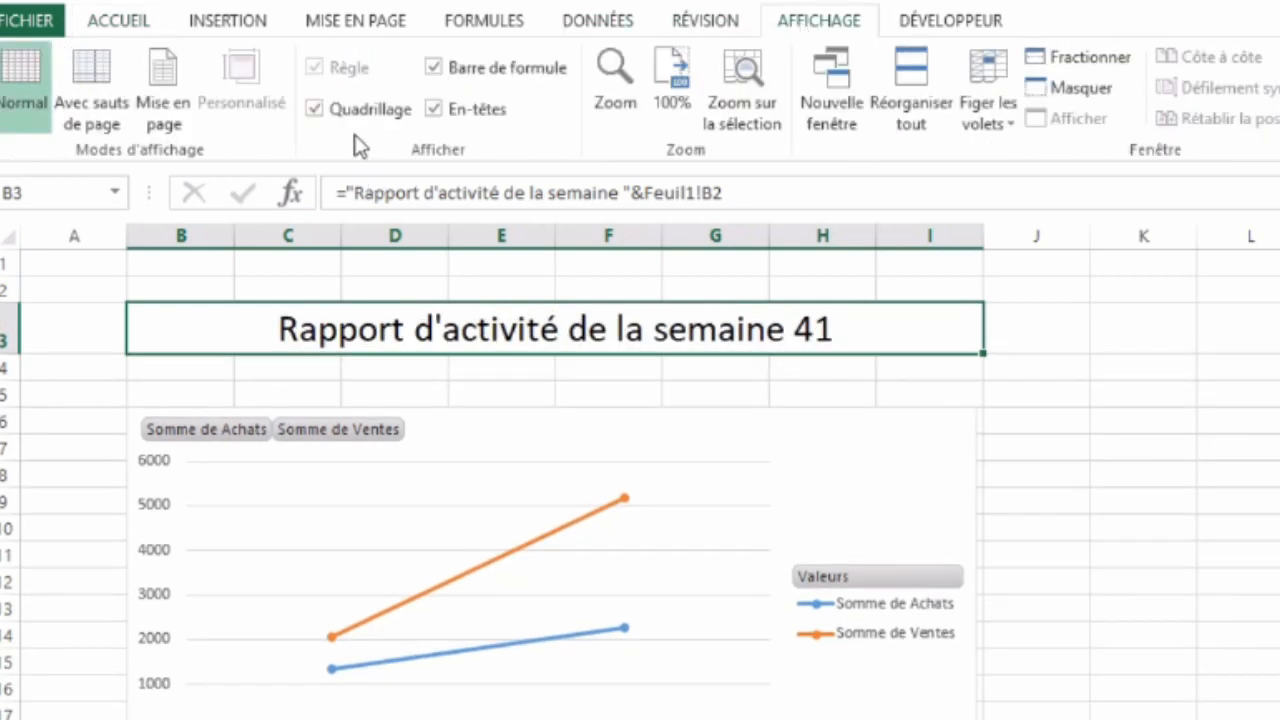
left_click(314, 108)
left_click(60, 284)
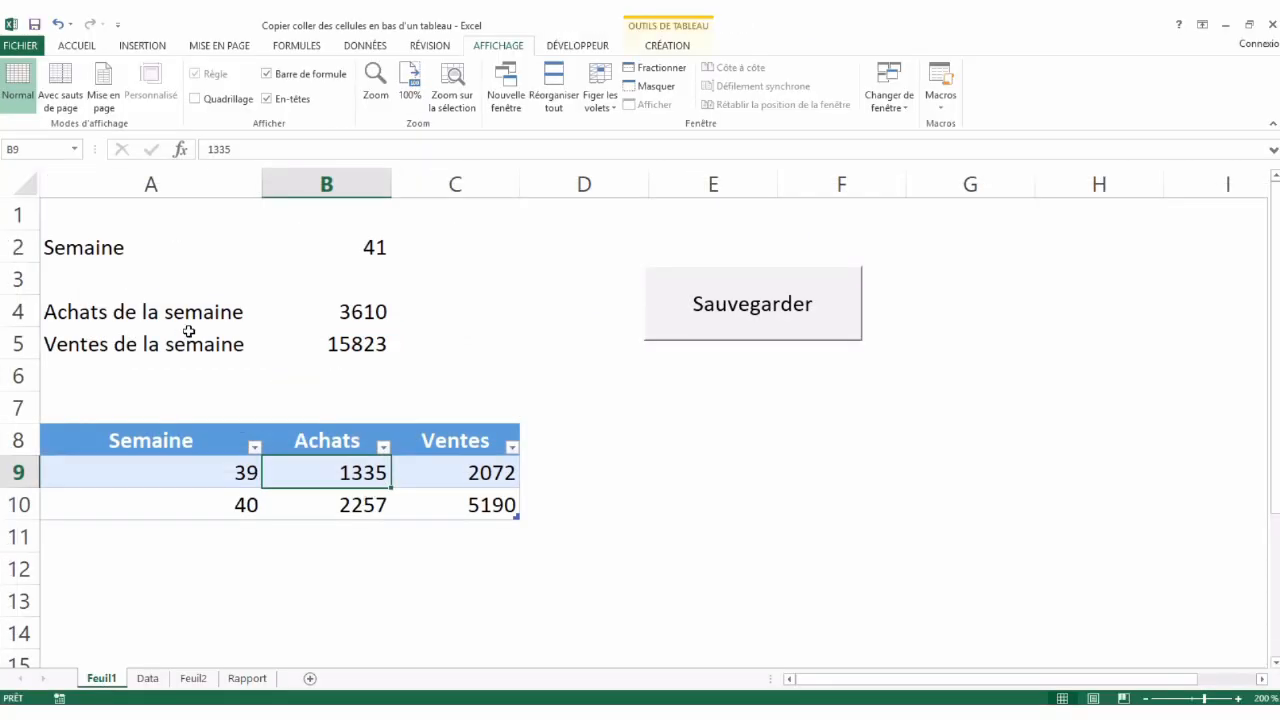
- Enter 41 as the week in cell B2 of Feuil1 and run the Sauvegarder macro to add that week's figures to the table
left_click(316, 249)
type("41")
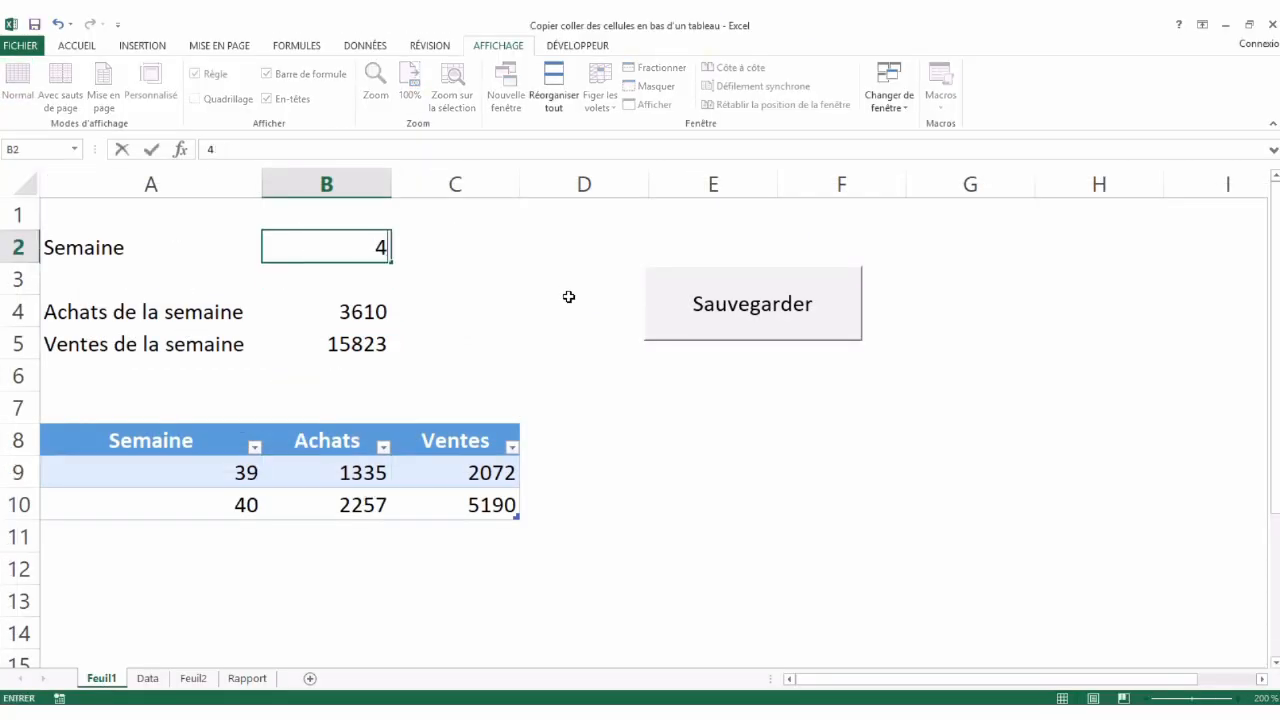
key("Tab")
key("Return")
key("Down")
key("Right")
key("Right")
key("Up")
key("Up")
key("Left")
key("Left")
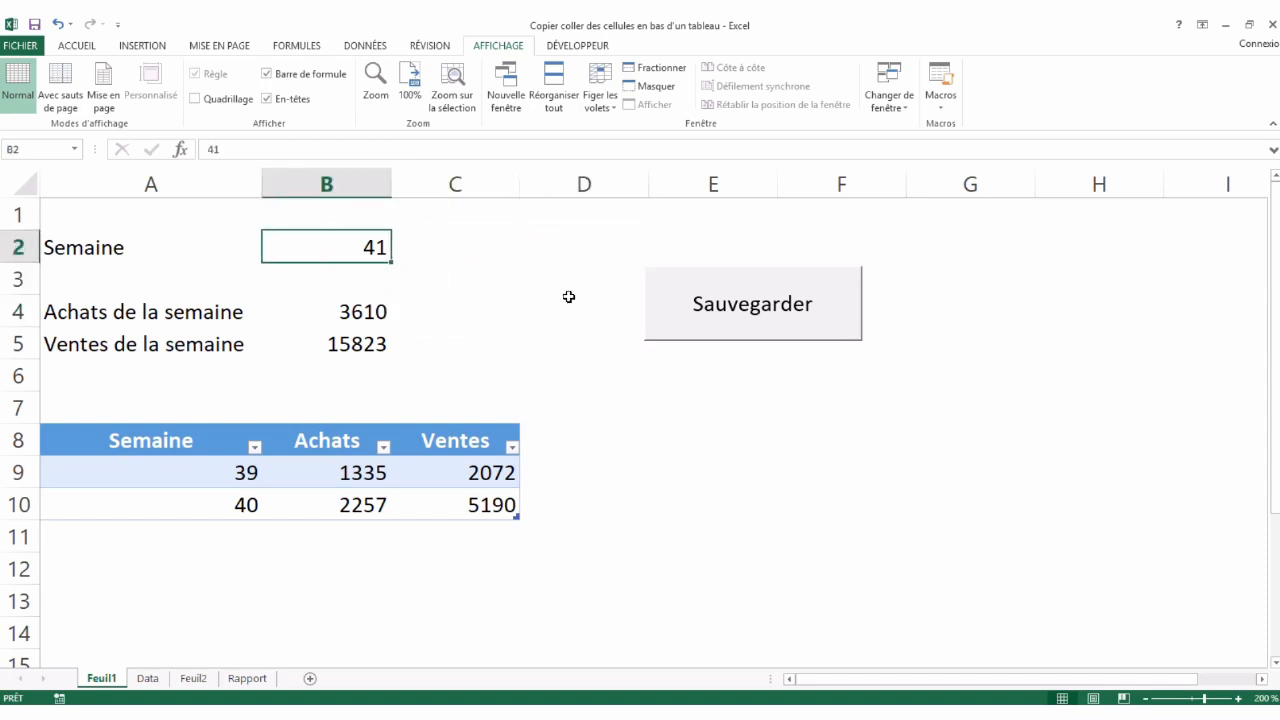
left_click(730, 318)
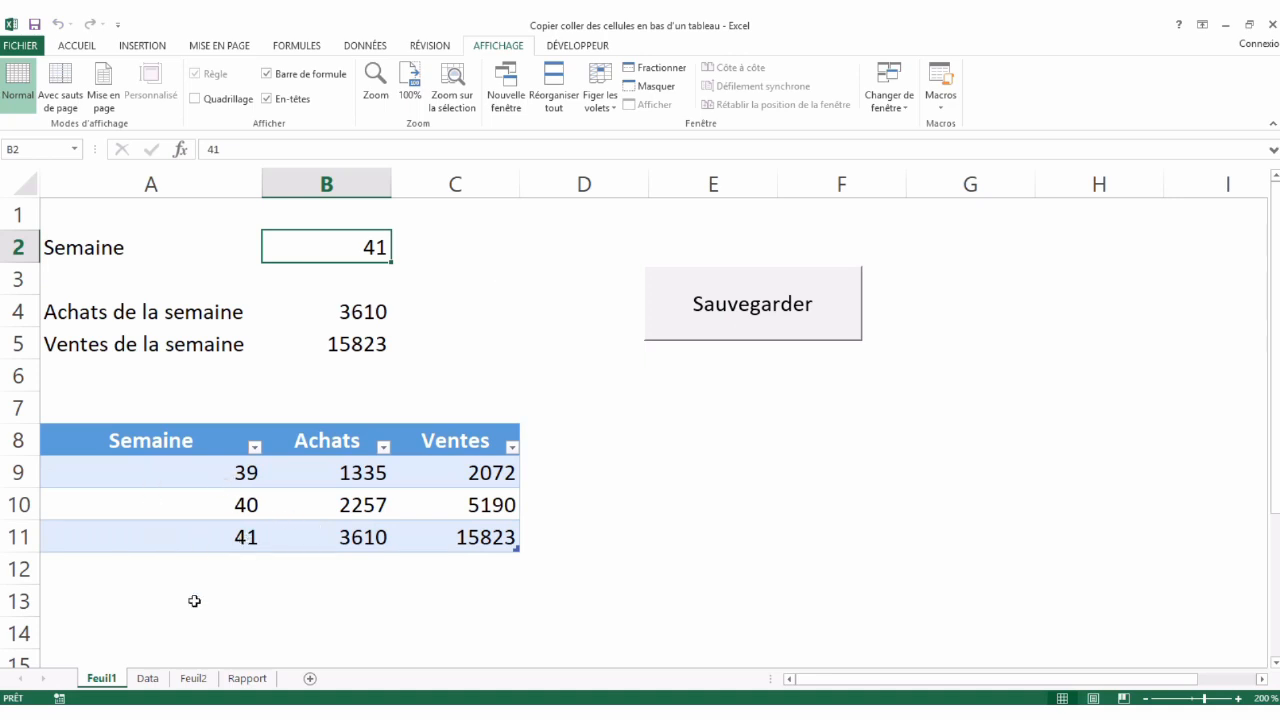
- Refresh the pivot table on Feuil2 so it takes in the newly saved week
left_click(197, 678)
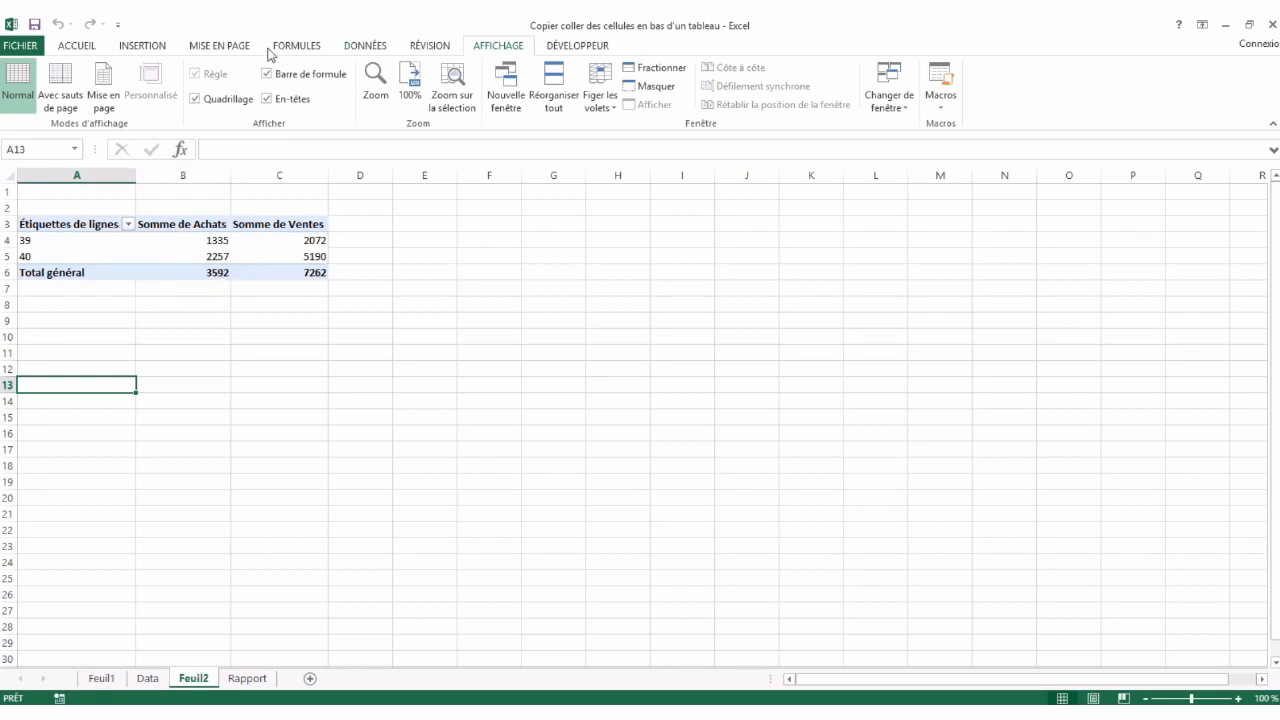
left_click(365, 45)
left_click(234, 80)
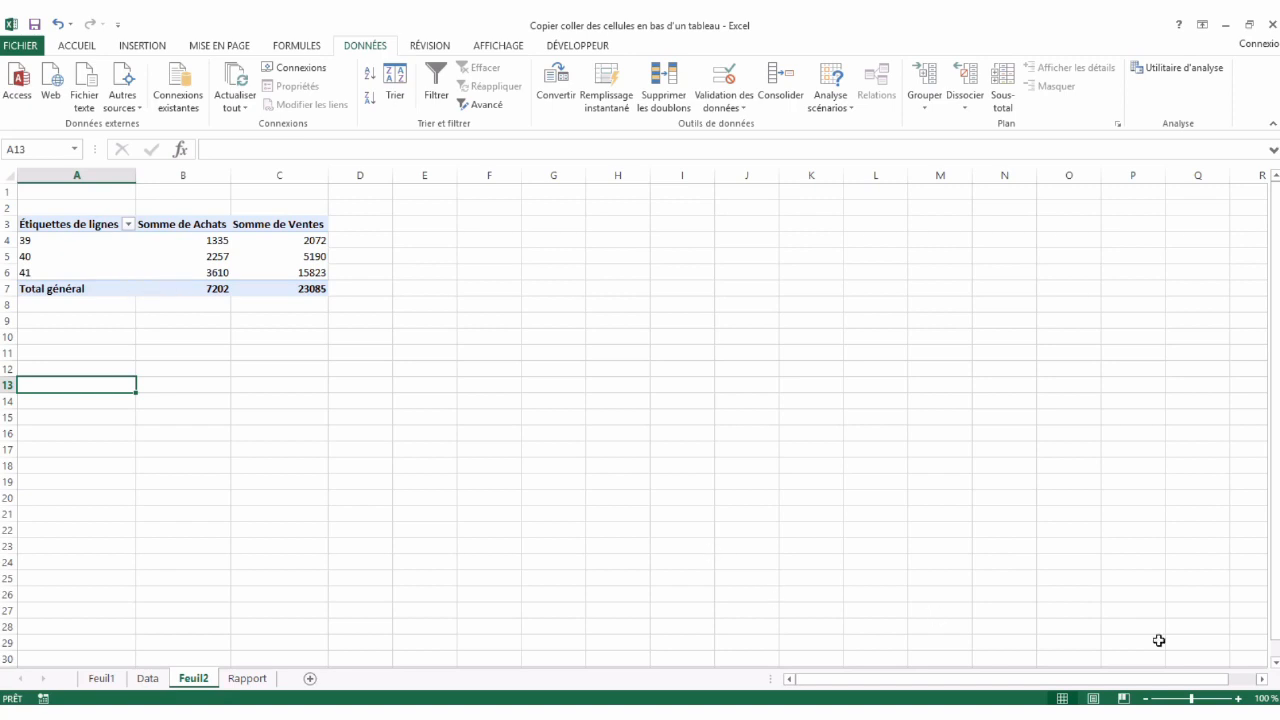
- Examine the refreshed pivot table on Feuil2 and the updated title and chart on the Rapport sheet
left_click(1238, 698)
left_click(1238, 698)
left_click(1238, 698)
left_click(1238, 698)
left_click(1238, 698)
left_click(1238, 698)
left_click(1238, 698)
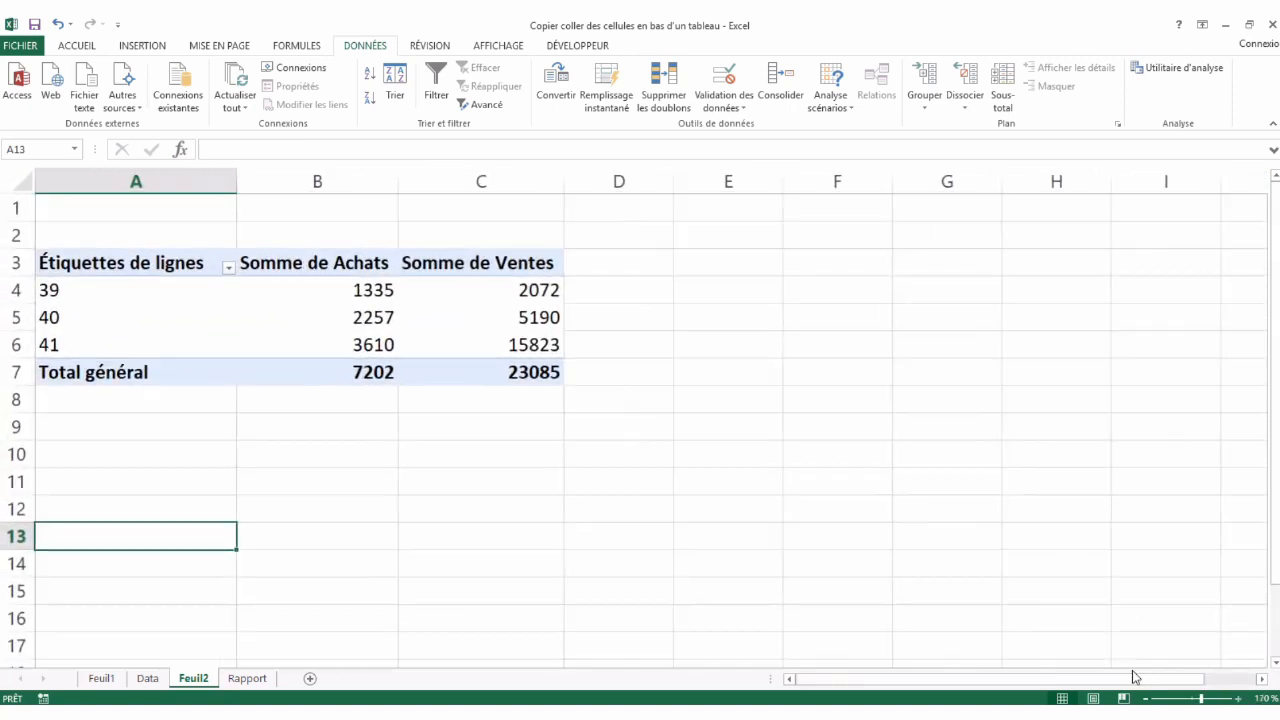
left_click(250, 679)
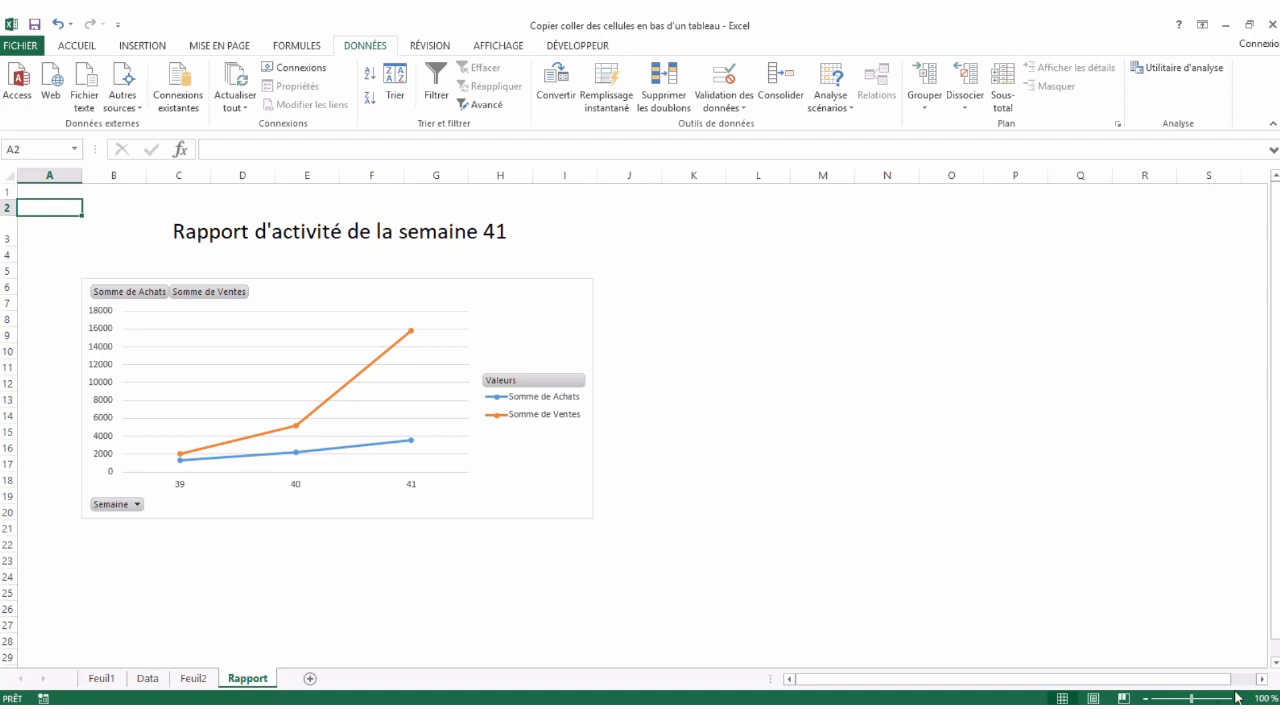
left_click(1239, 700)
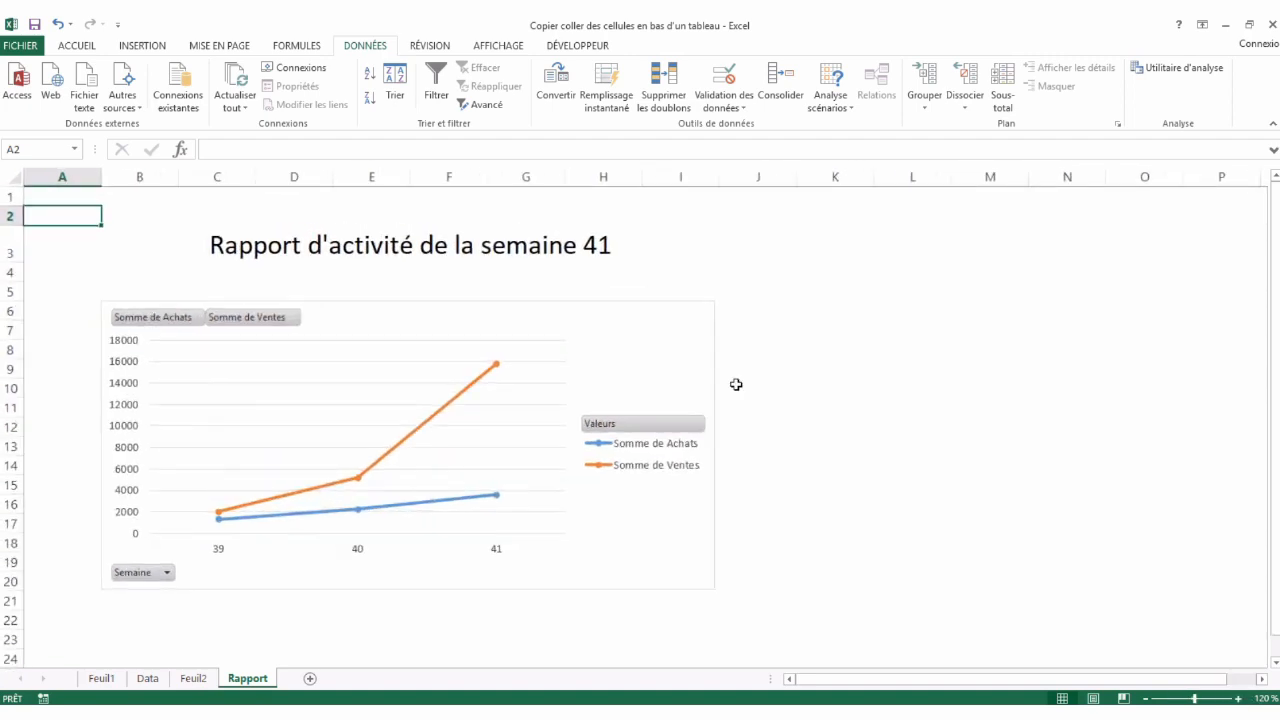
- Show the Rapport sheet's page breaks and extend its single print page to column J and a few rows below the chart
left_click(70, 193)
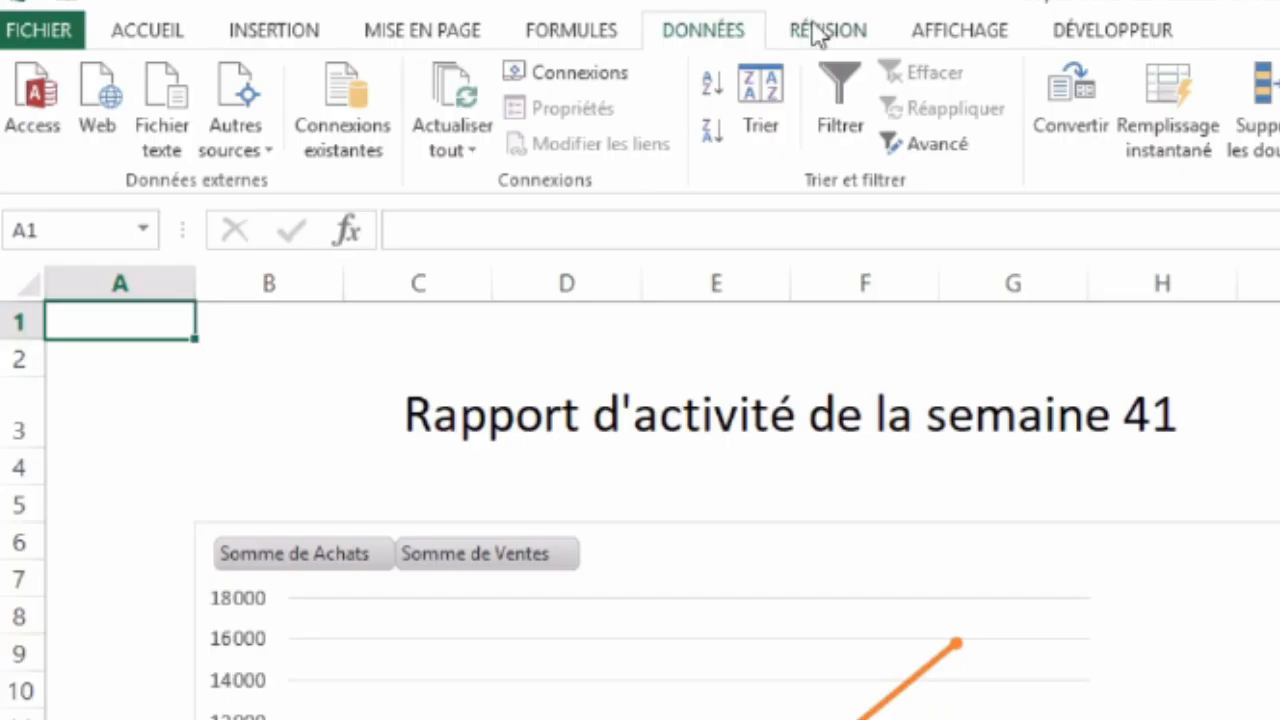
left_click(935, 32)
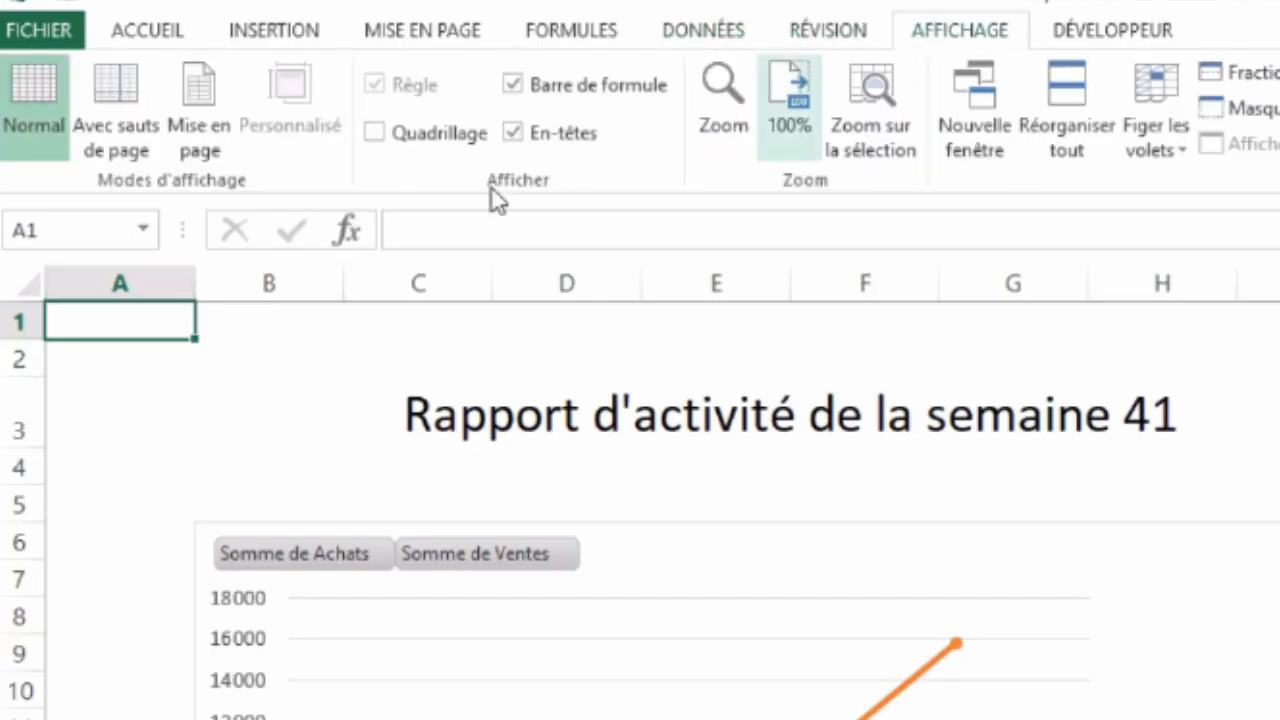
left_click(117, 121)
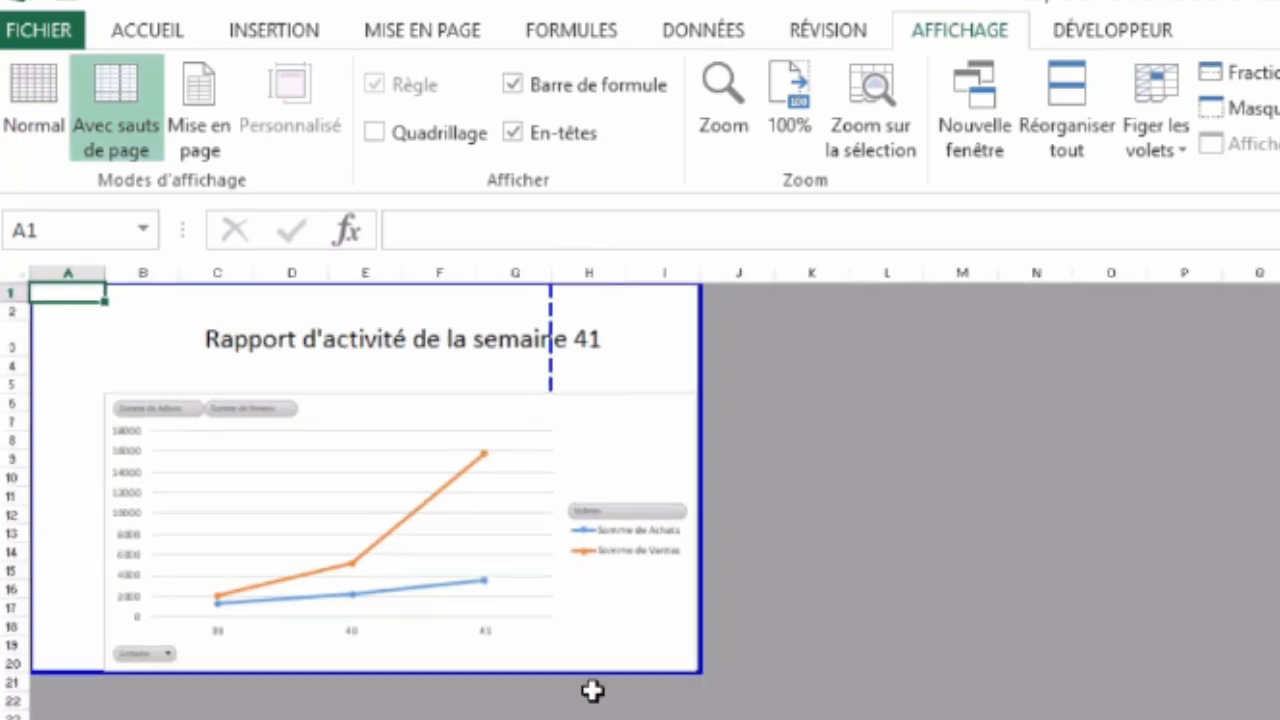
left_click_drag(549, 306, 706, 331)
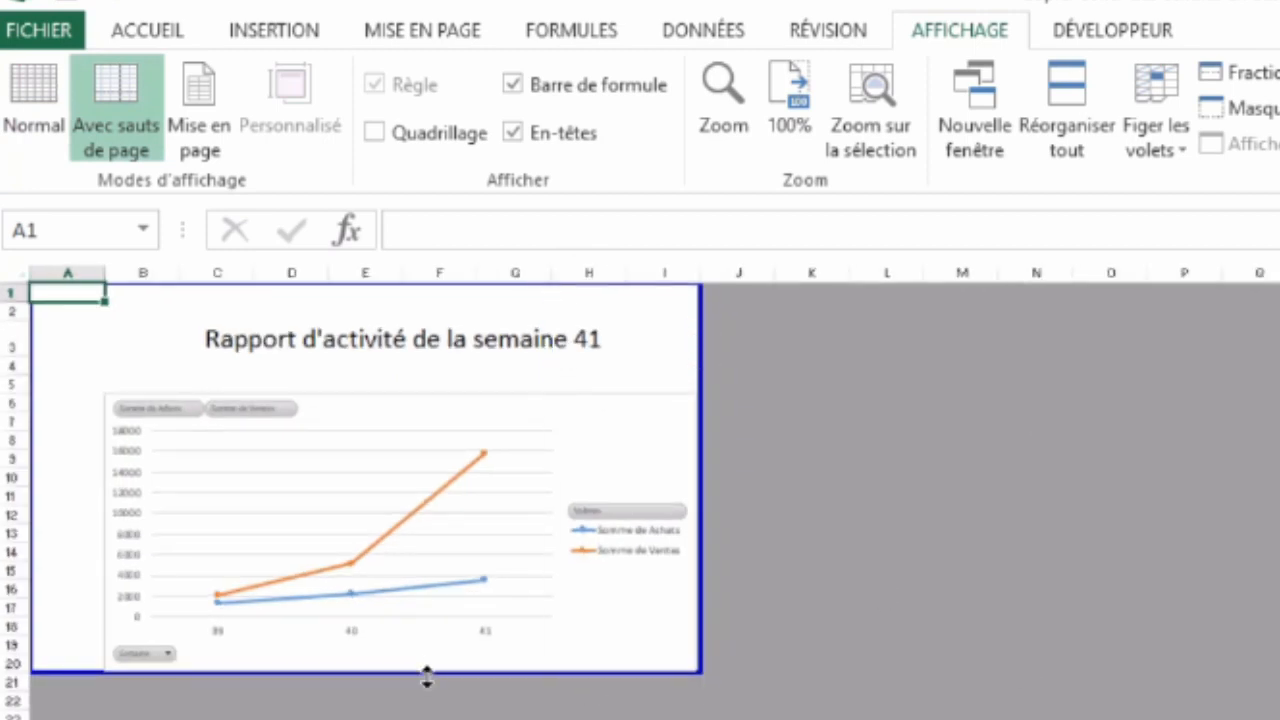
left_click_drag(427, 677, 430, 716)
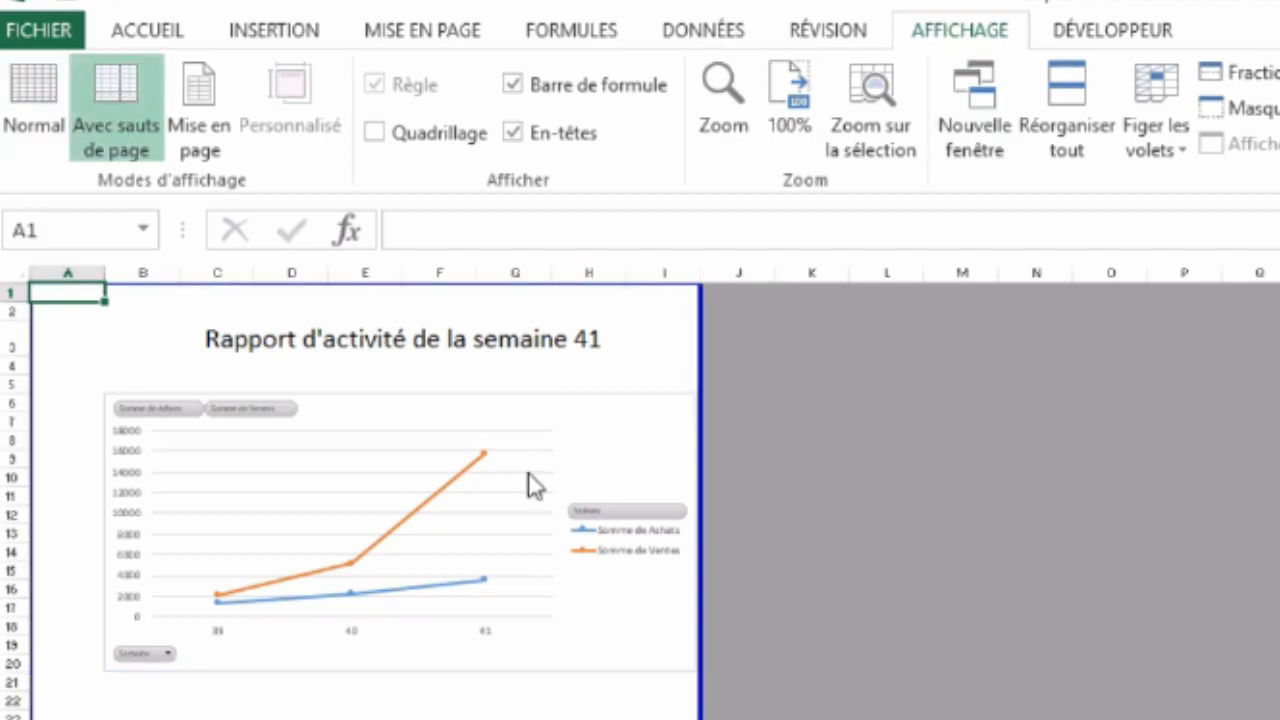
left_click_drag(696, 371, 753, 360)
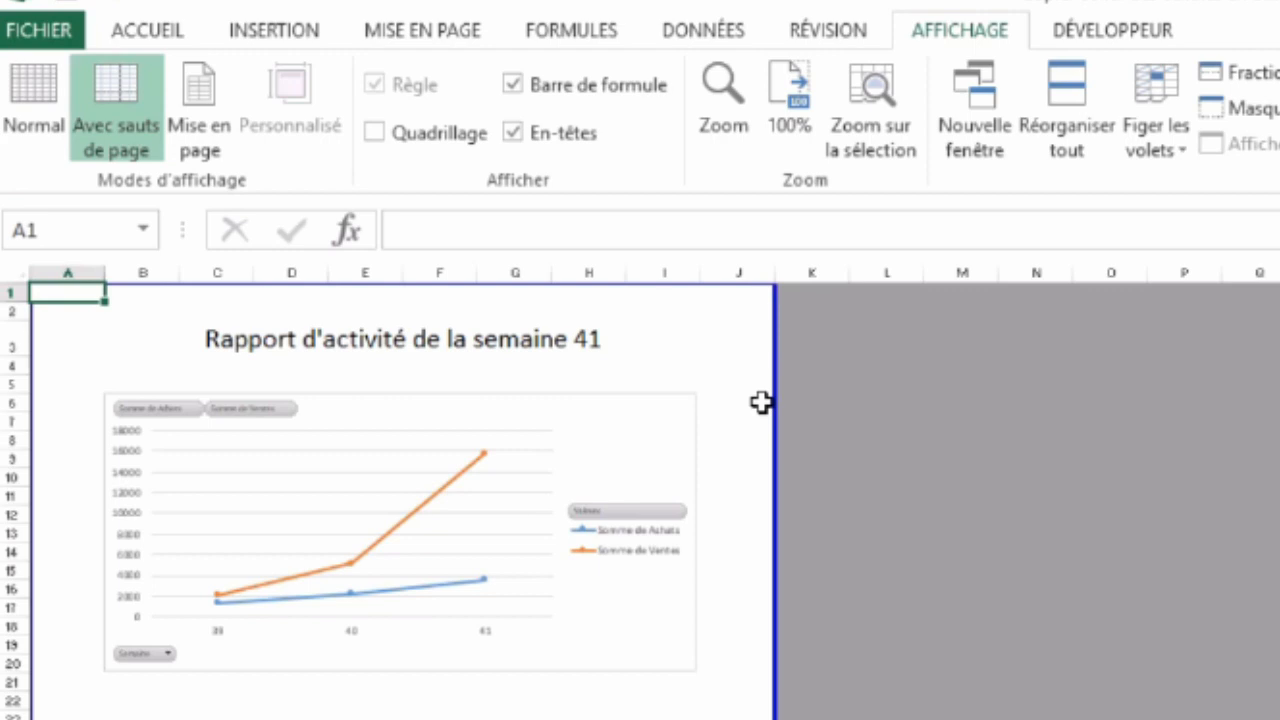
- Set narrow page margins and landscape orientation for the Rapport sheet
left_click(444, 38)
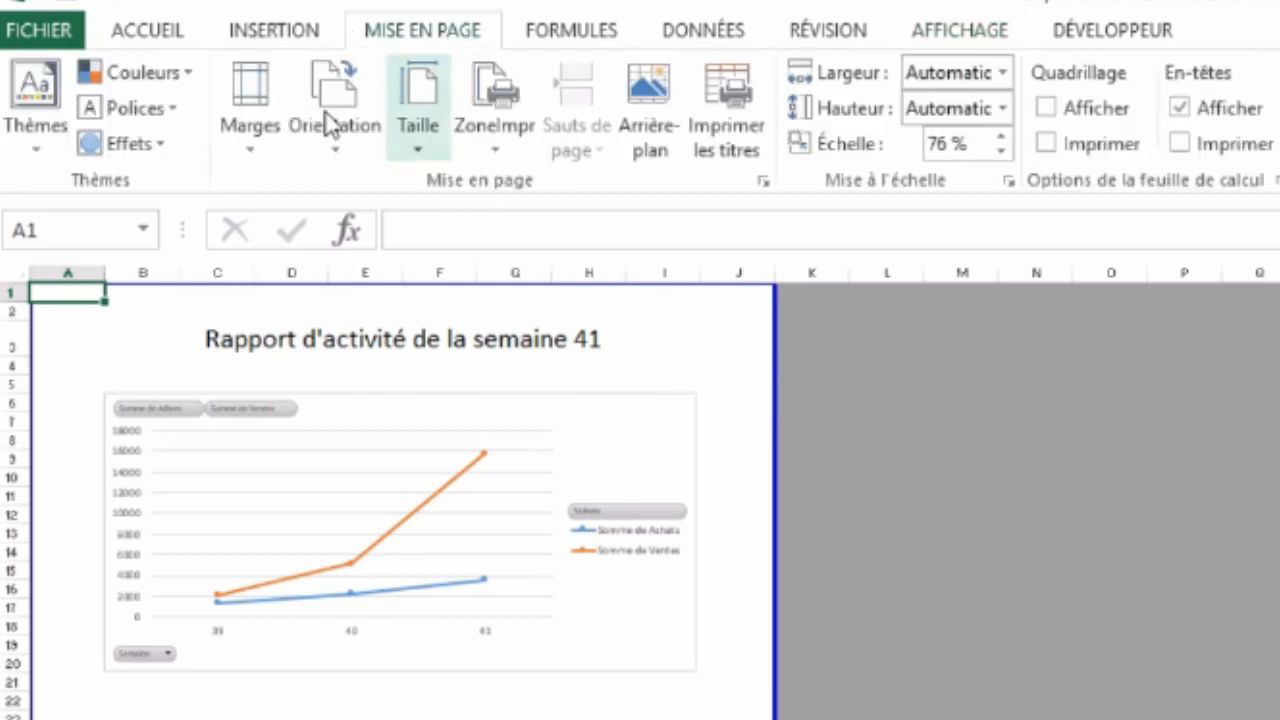
left_click(270, 148)
left_click(328, 465)
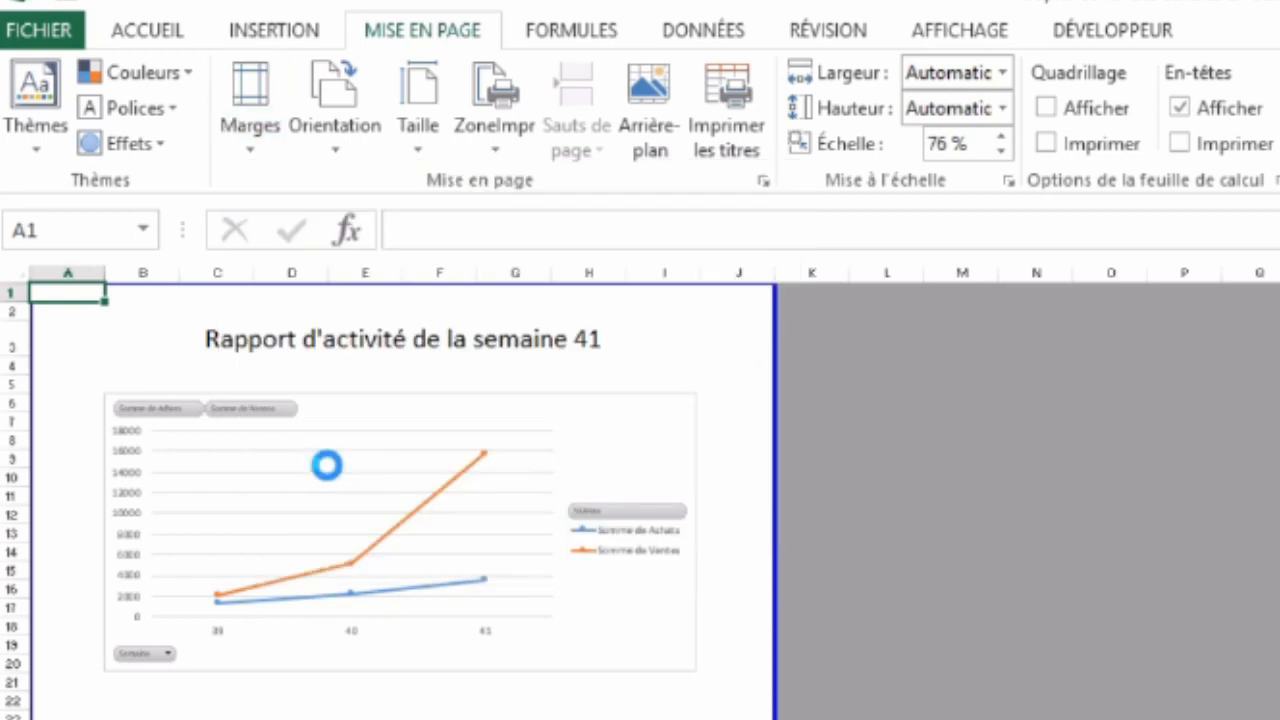
left_click(339, 150)
left_click(357, 262)
- Check the print scale in the Rapport sheet's page setup and preview the printed page
left_click(764, 181)
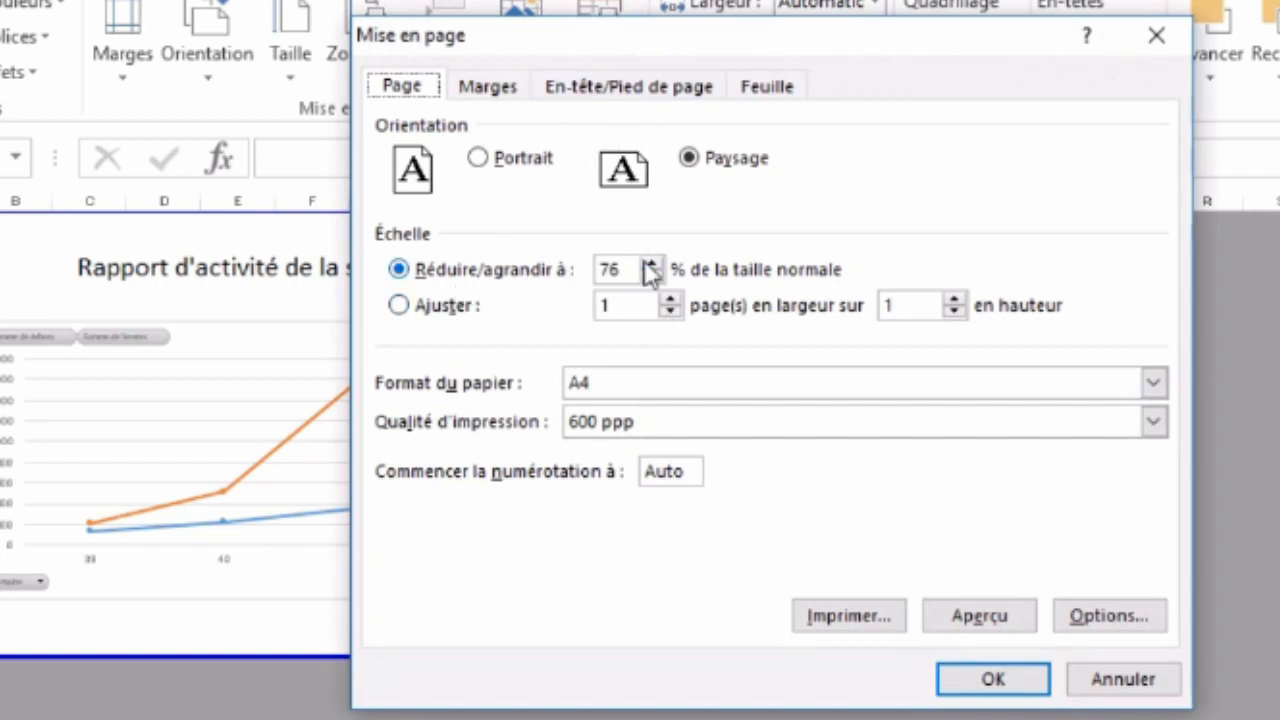
double_click(607, 270)
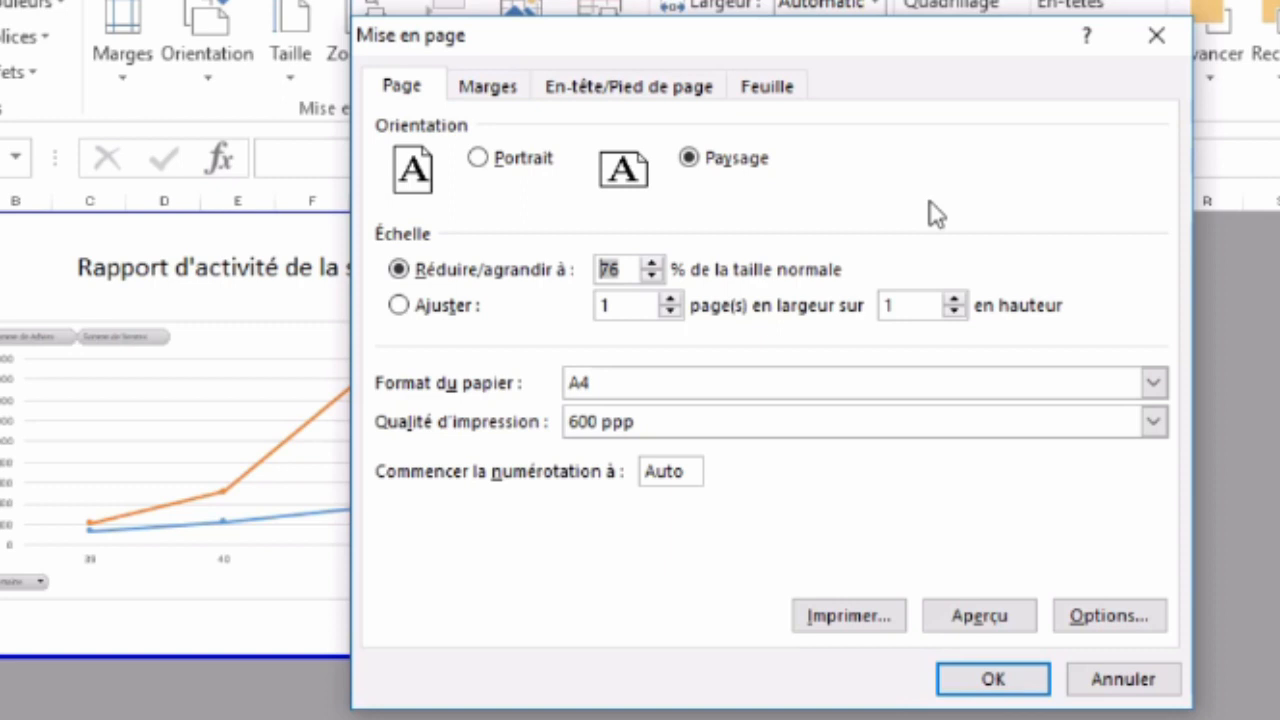
left_click(975, 606)
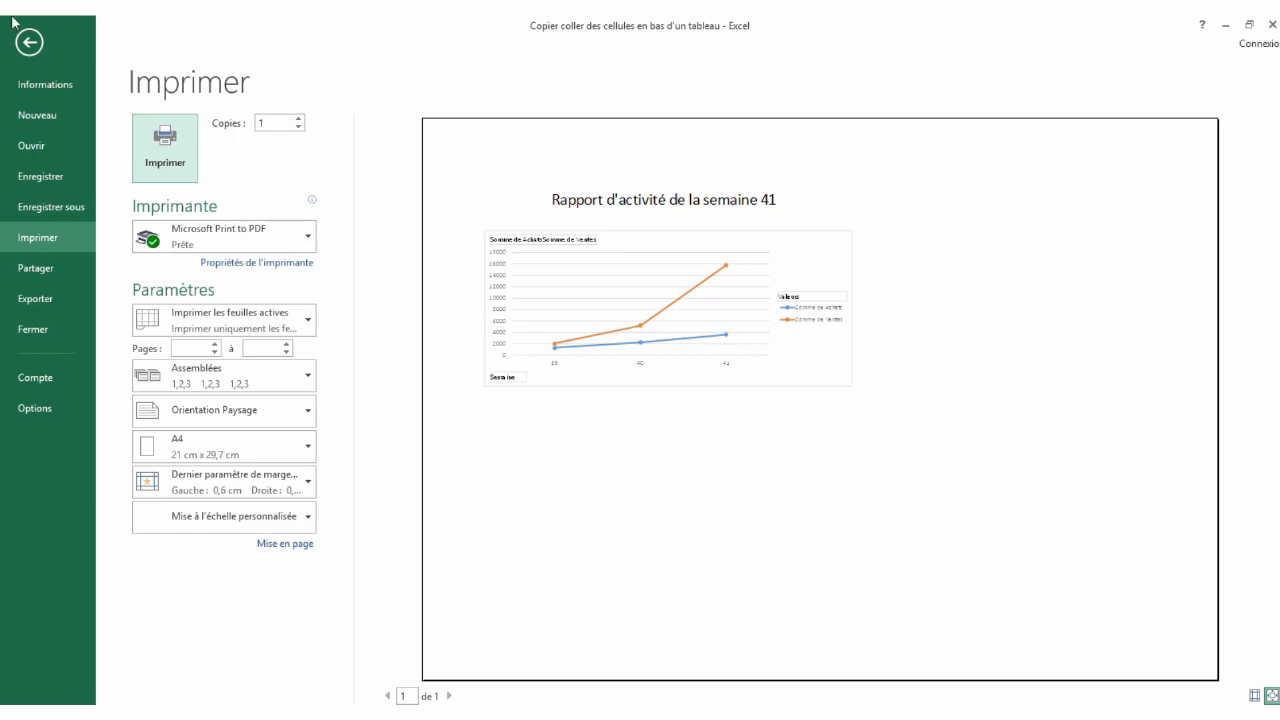
left_click(30, 43)
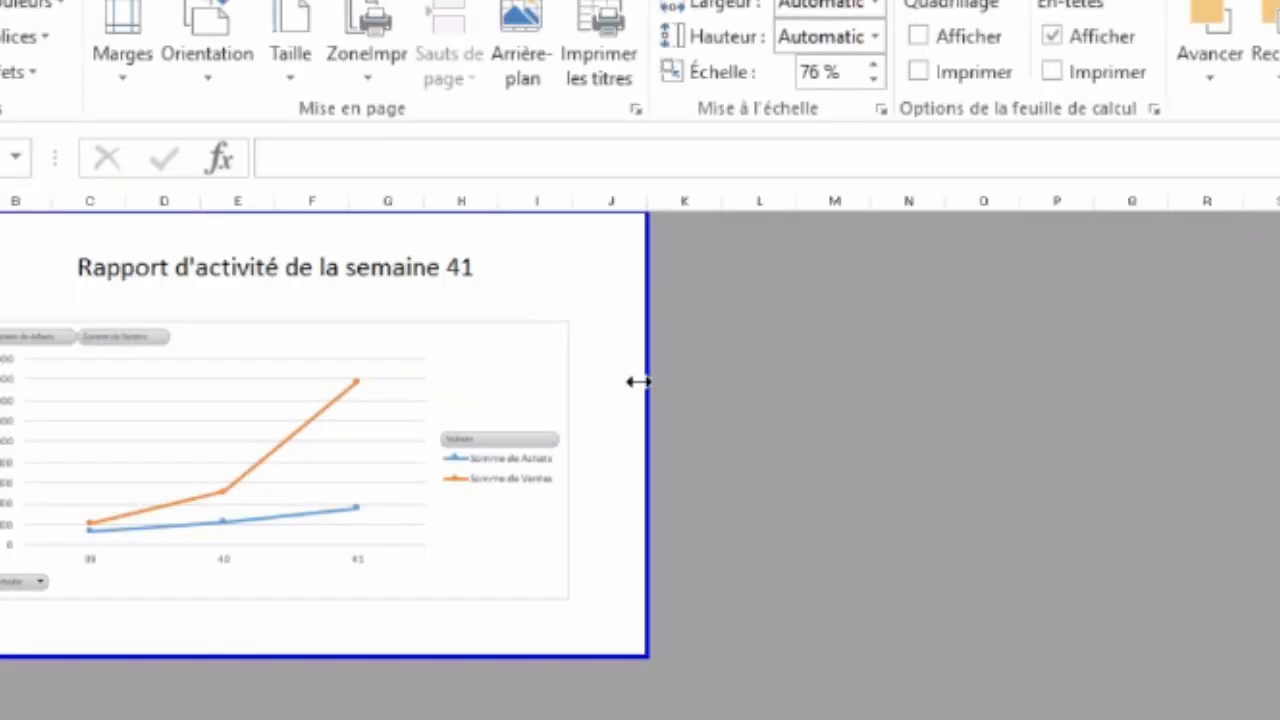
- Scale the Rapport sheet to fit 1 page wide by 1 page tall and preview the printout
left_click(636, 110)
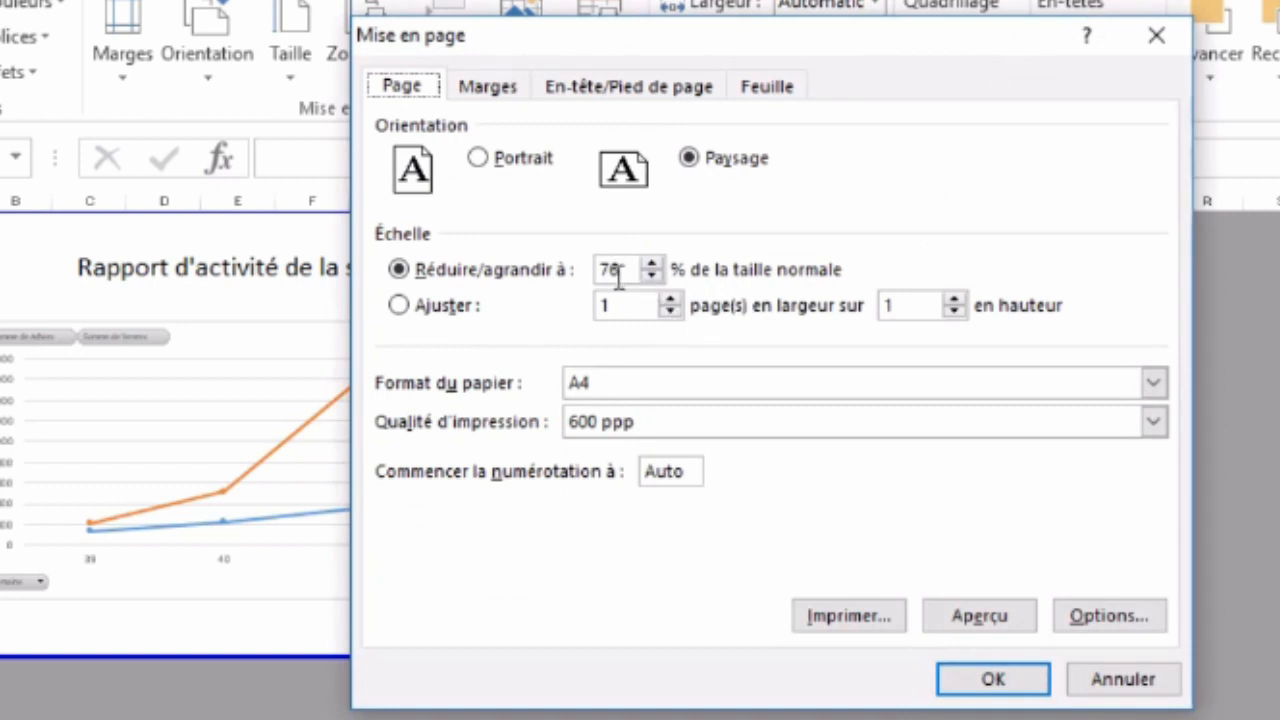
left_click(414, 310)
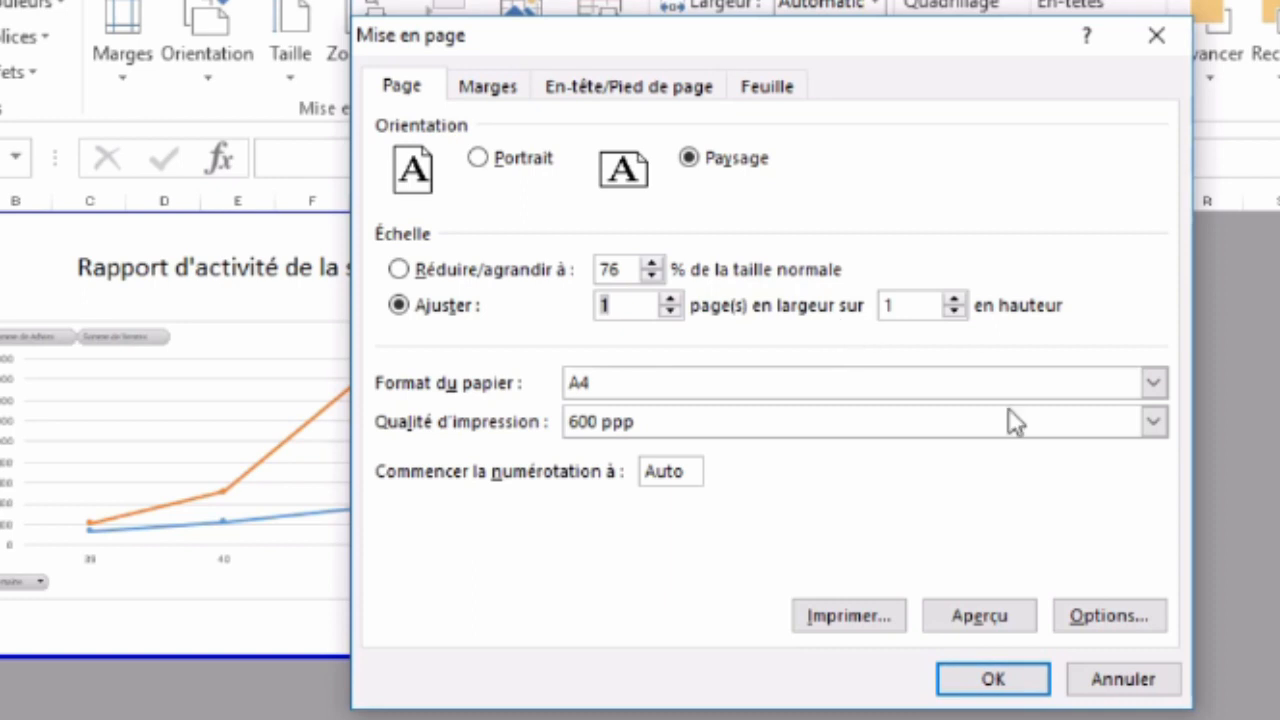
left_click(975, 612)
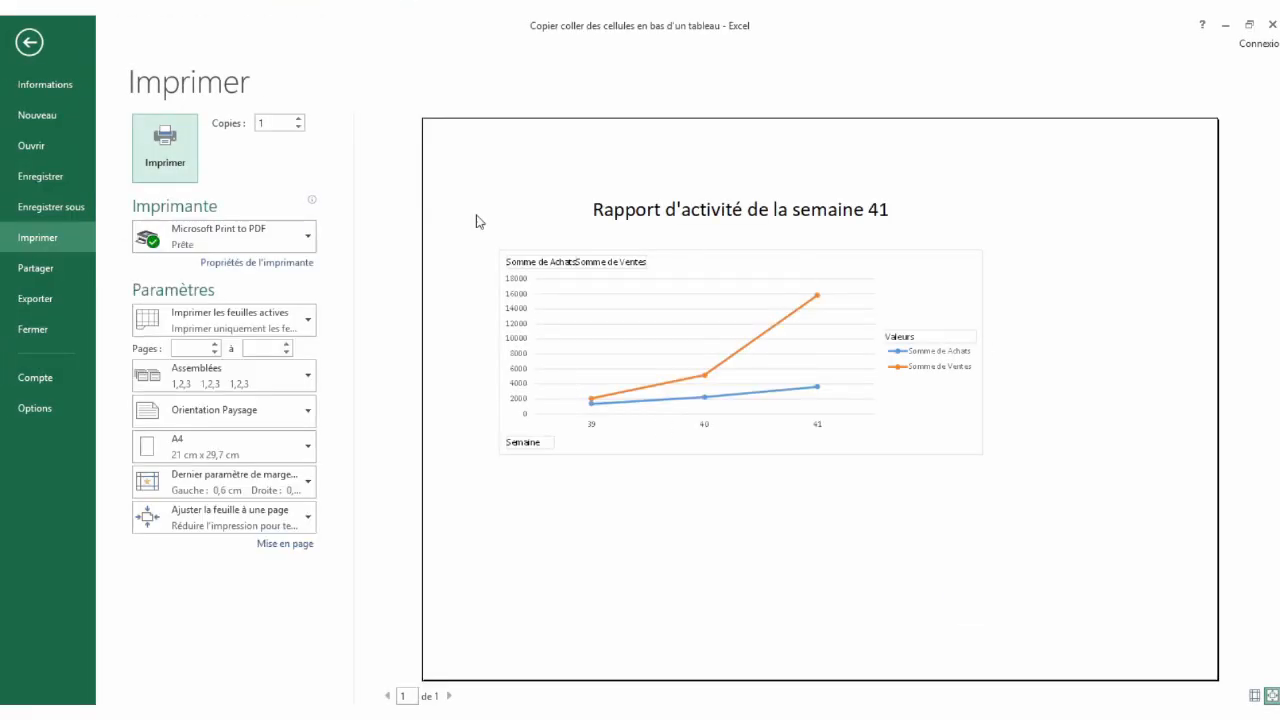
- Set the Rapport sheet's print scaling back to 100% of normal size and preview the printout
left_click(30, 42)
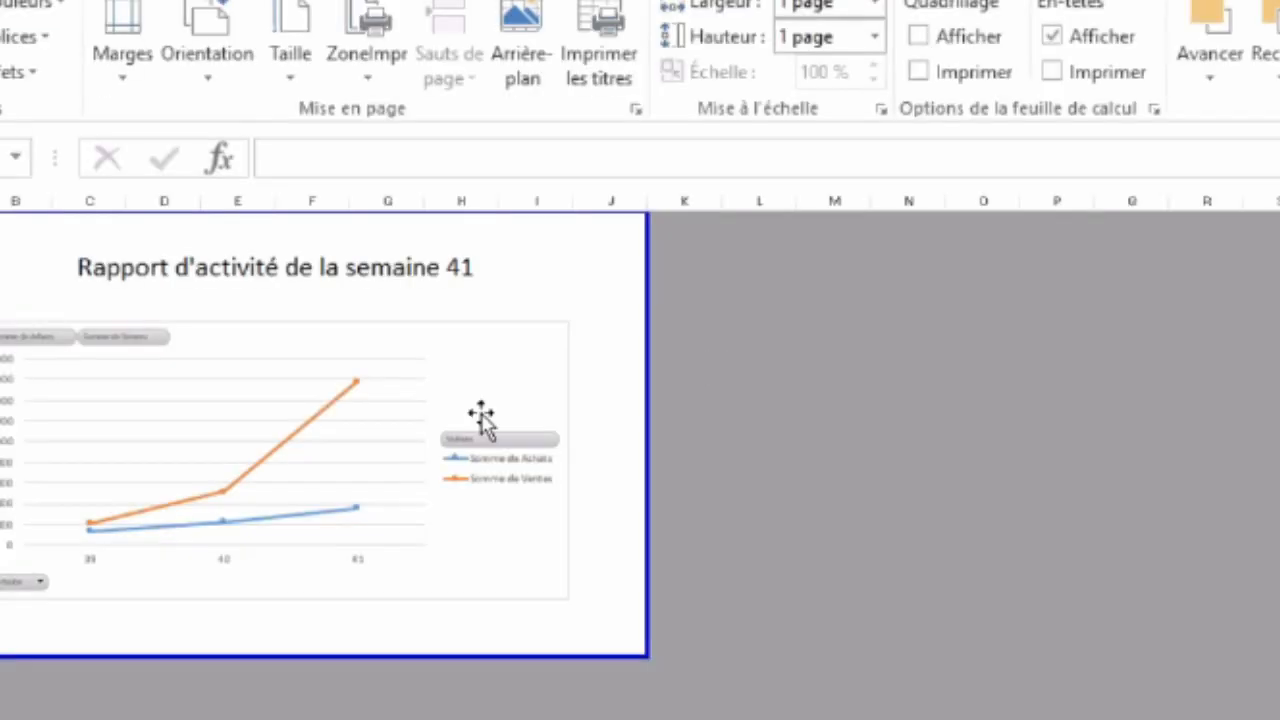
left_click(635, 109)
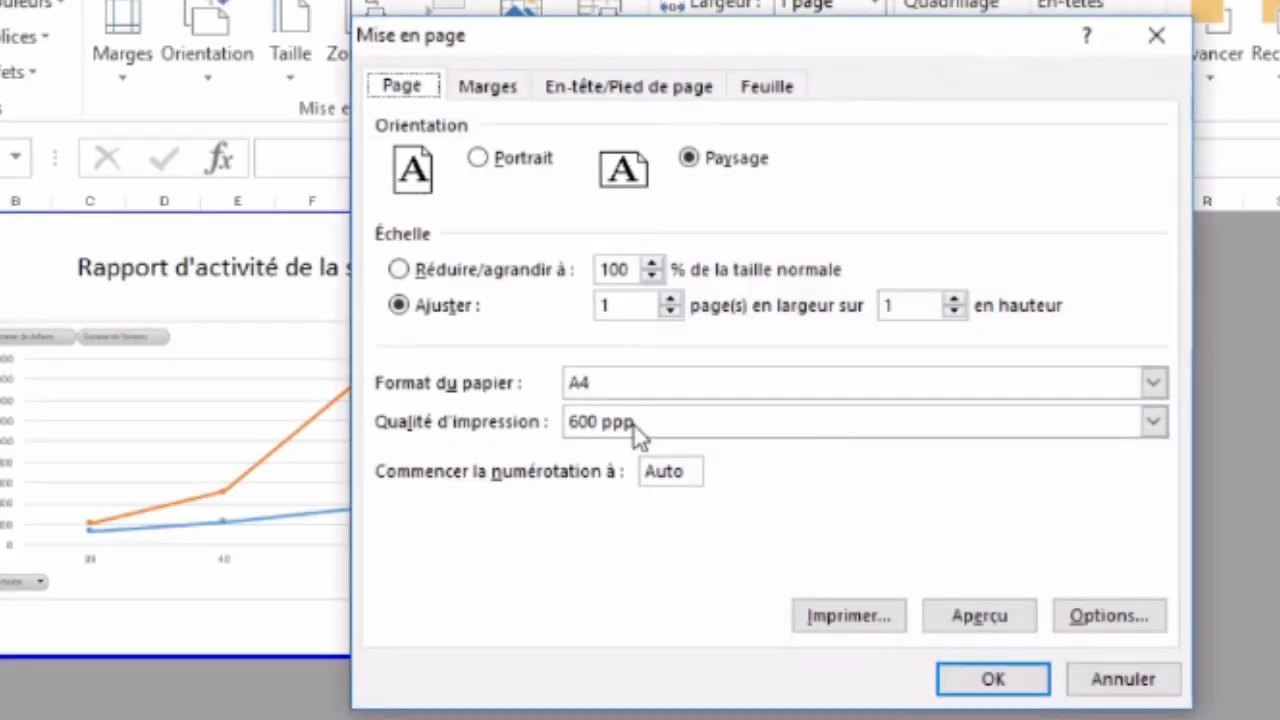
left_click(460, 272)
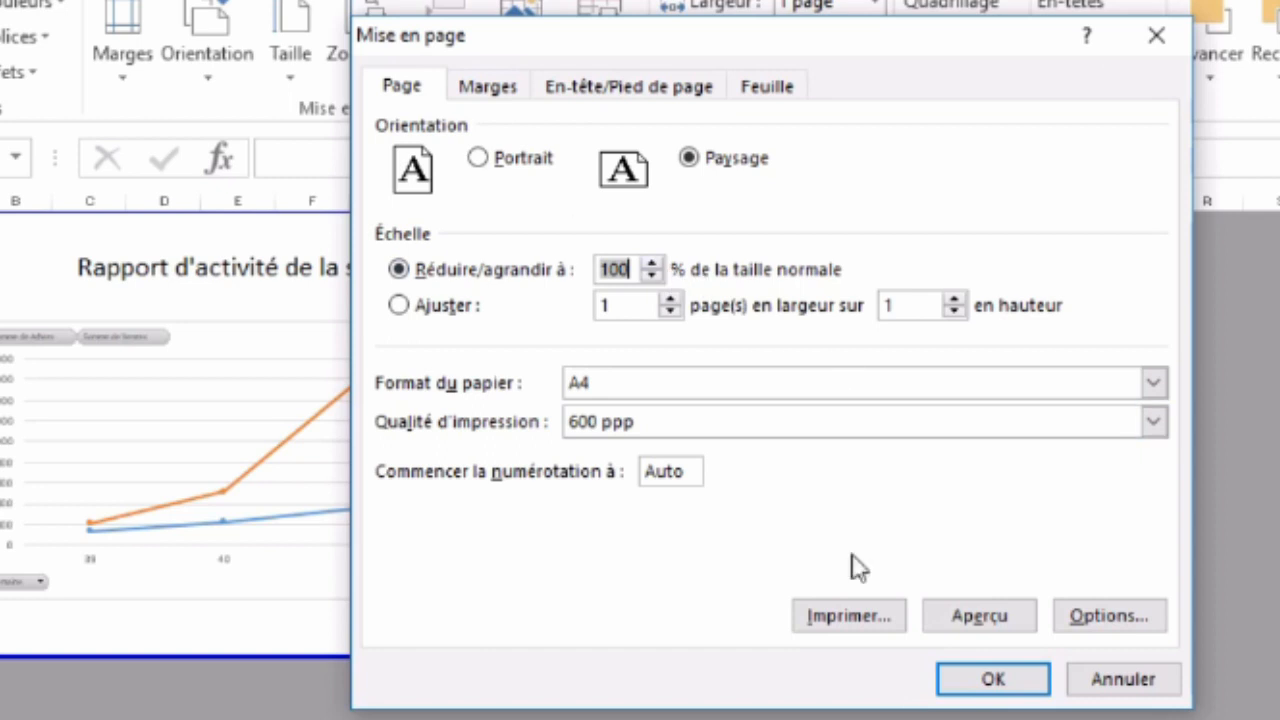
left_click(980, 626)
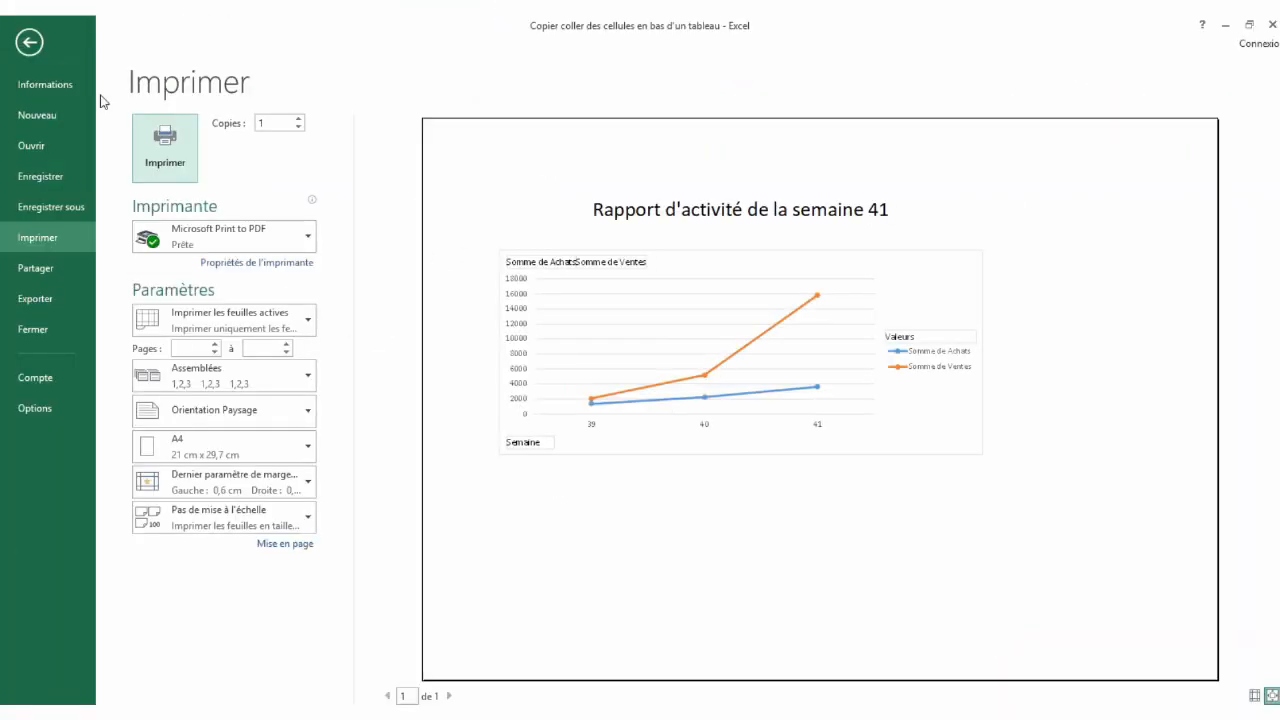
left_click(33, 48)
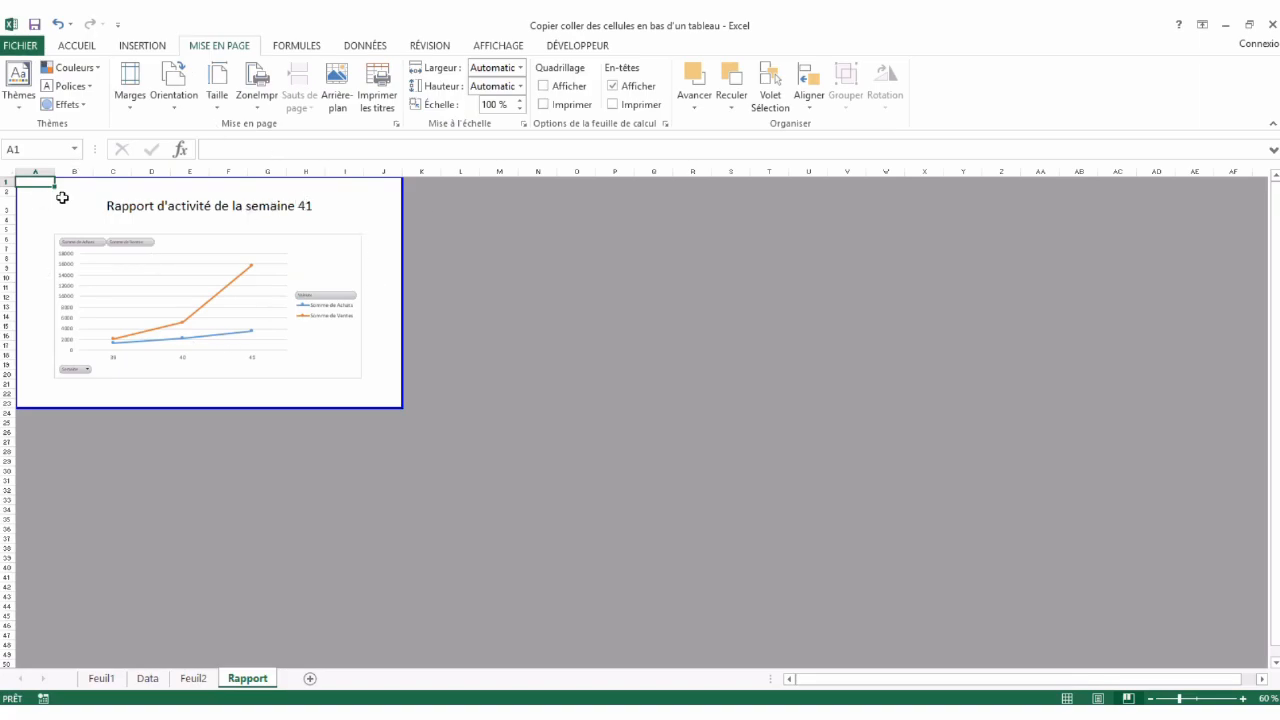
- Return to the Feuil1 sheet and open the workbook's macro code in the Visual Basic editor
left_click(101, 678)
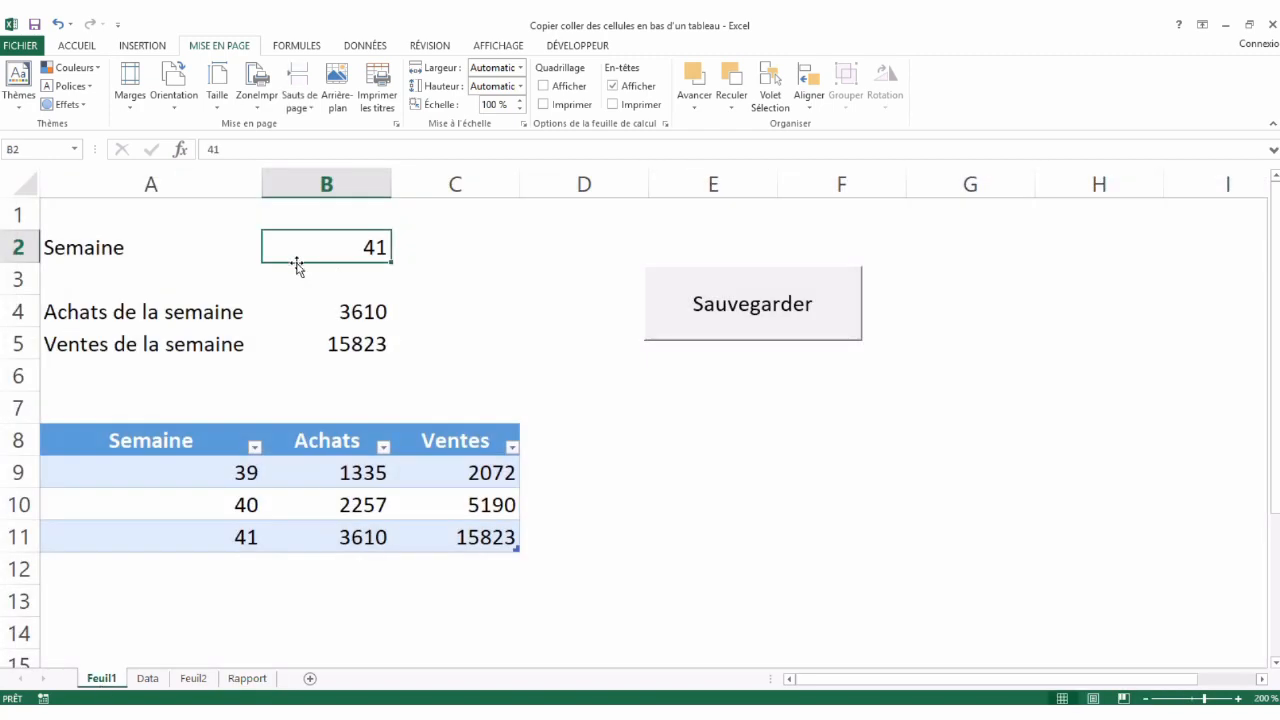
left_click(92, 211)
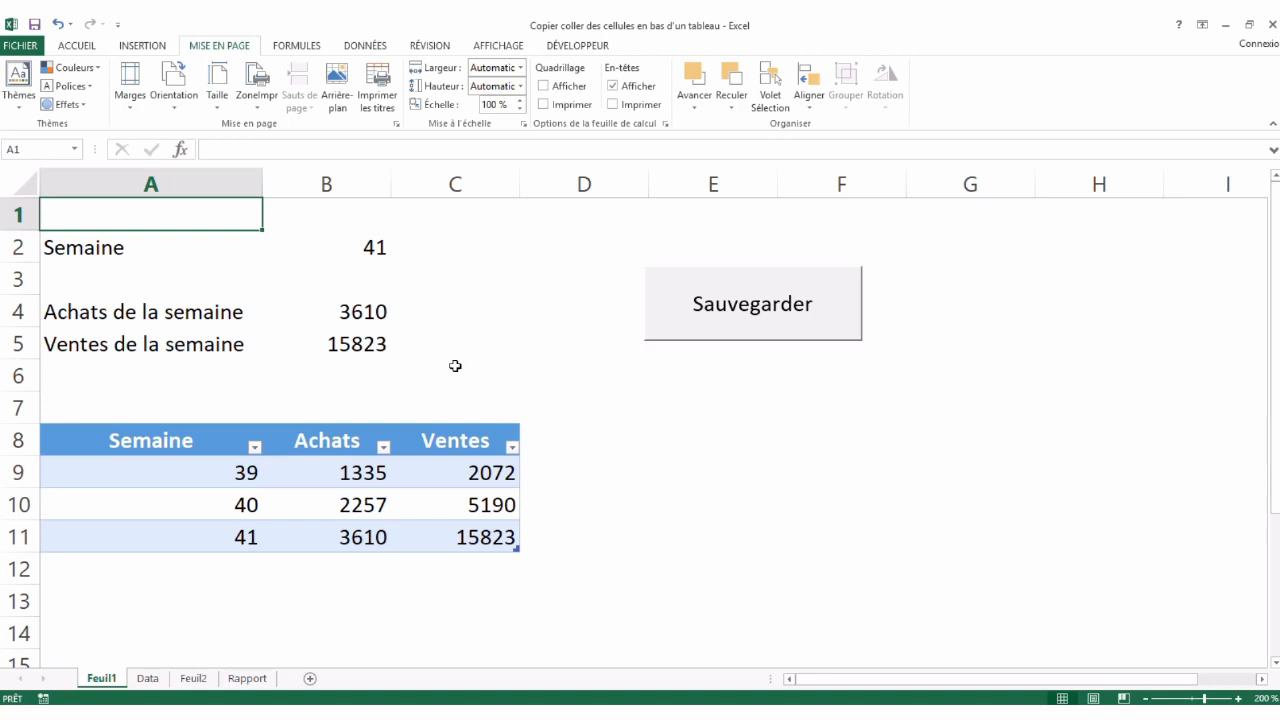
left_click(328, 254)
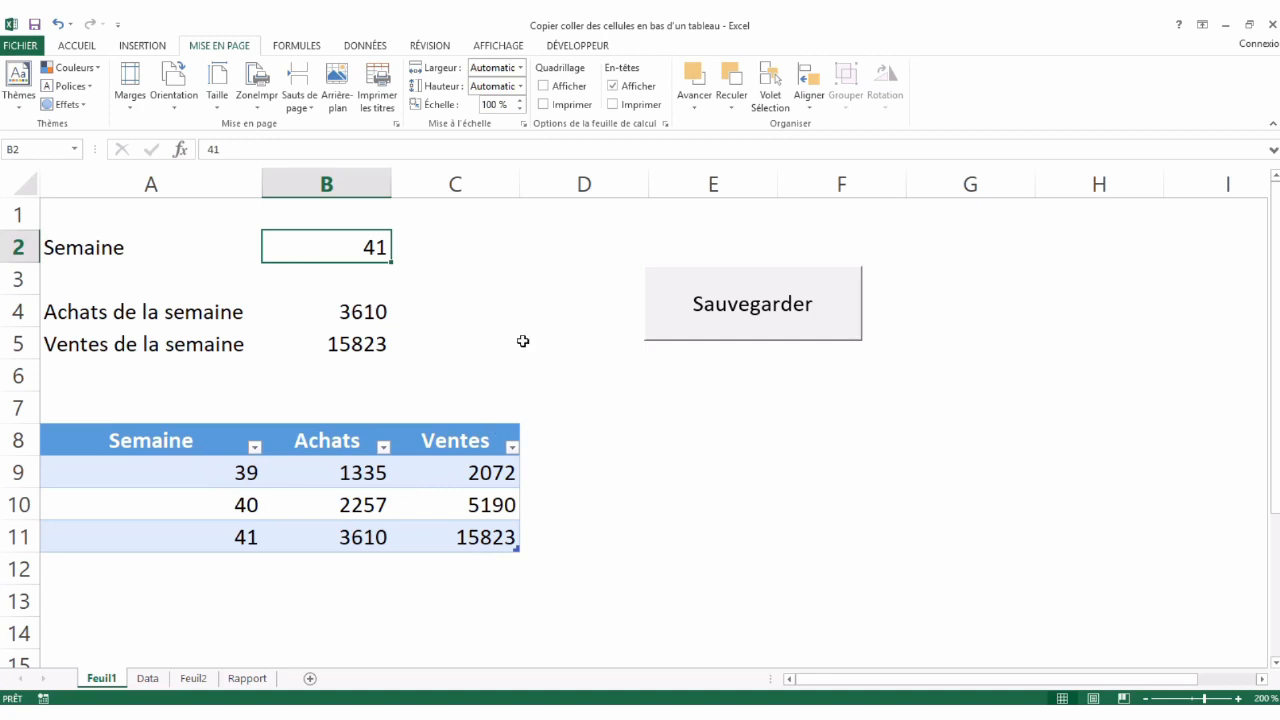
left_click(566, 50)
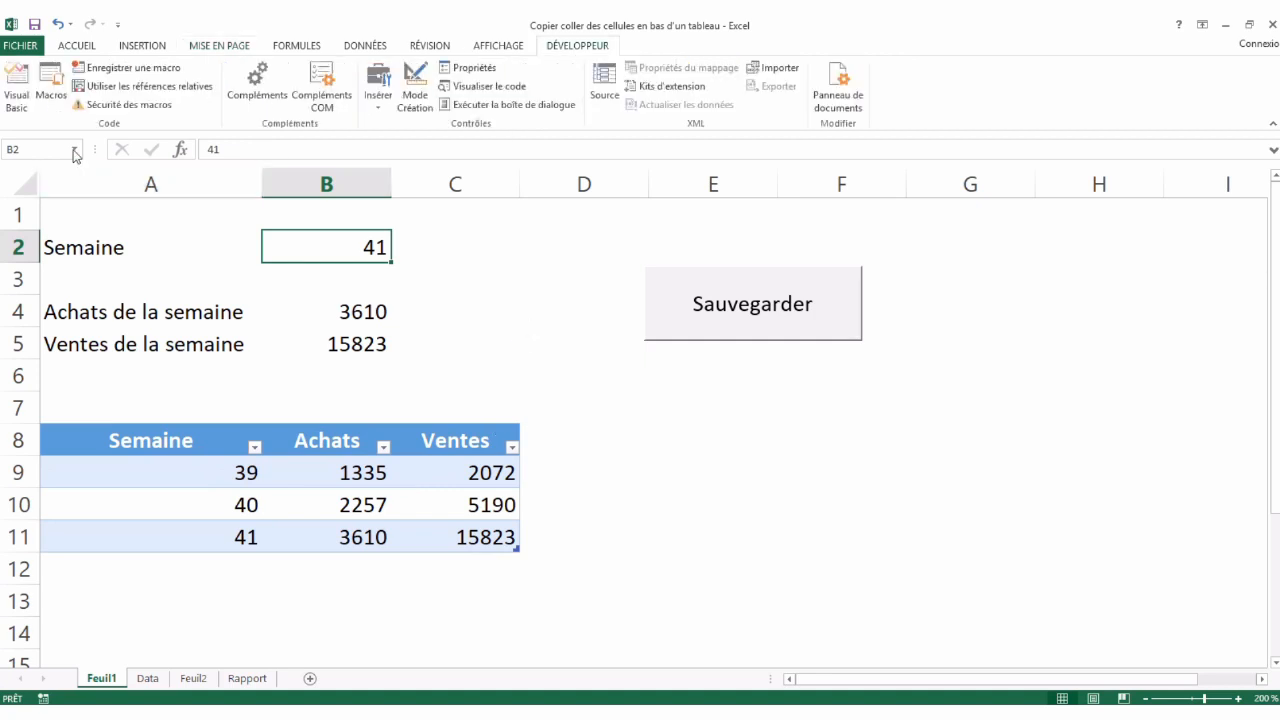
left_click(14, 86)
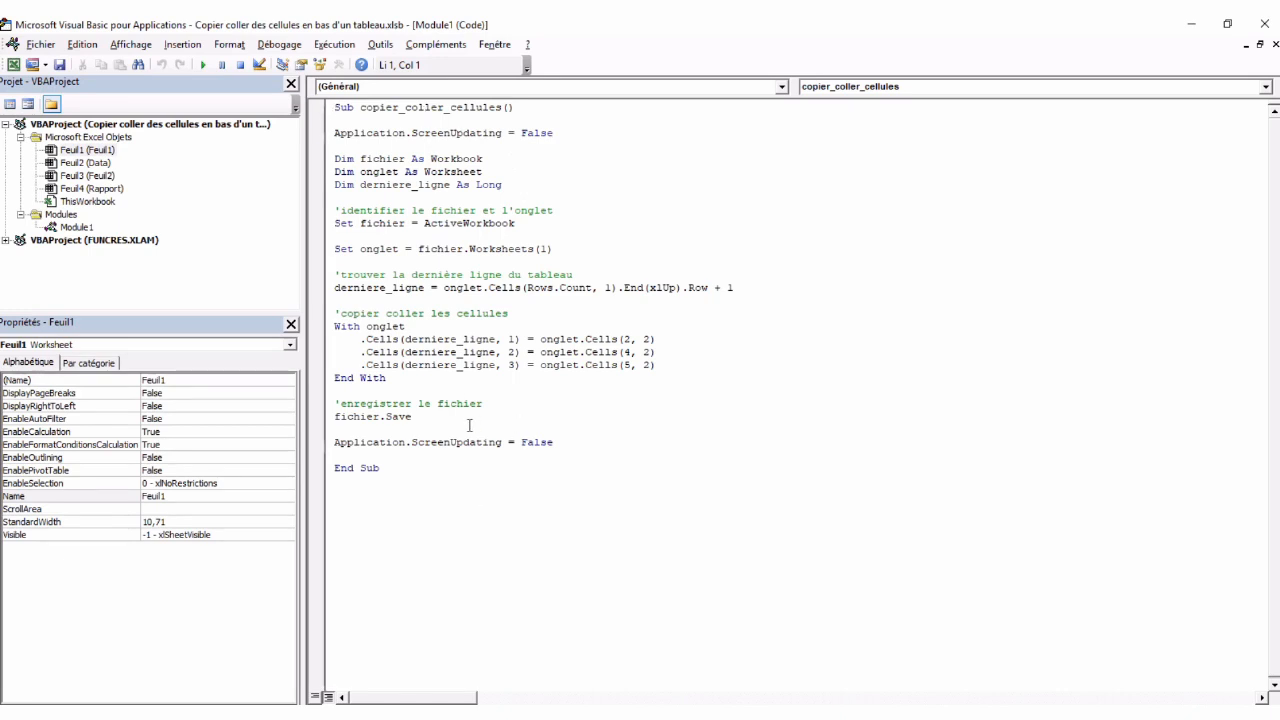
- Add the comment 'actualiser le tableau and the line fichier.RefreshAll between End With and the file-saving section of copier_coller_cellules
left_click(484, 391)
key("Return")
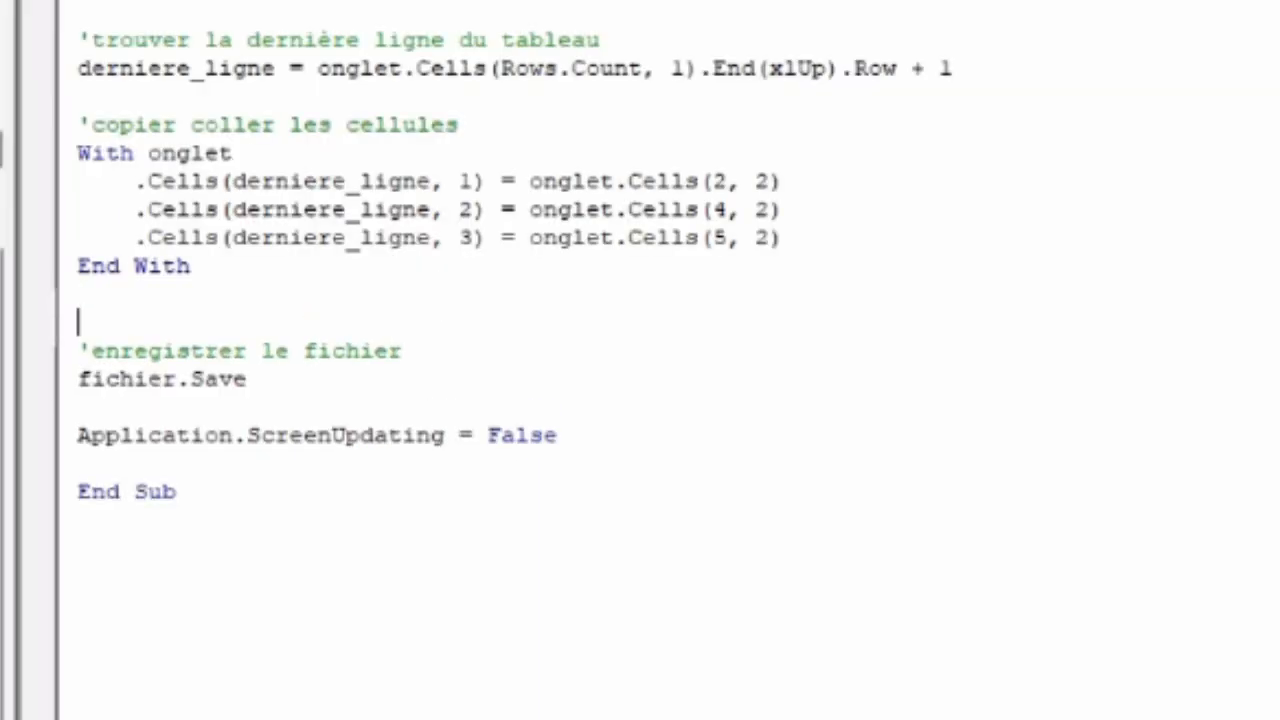
type("'ac")
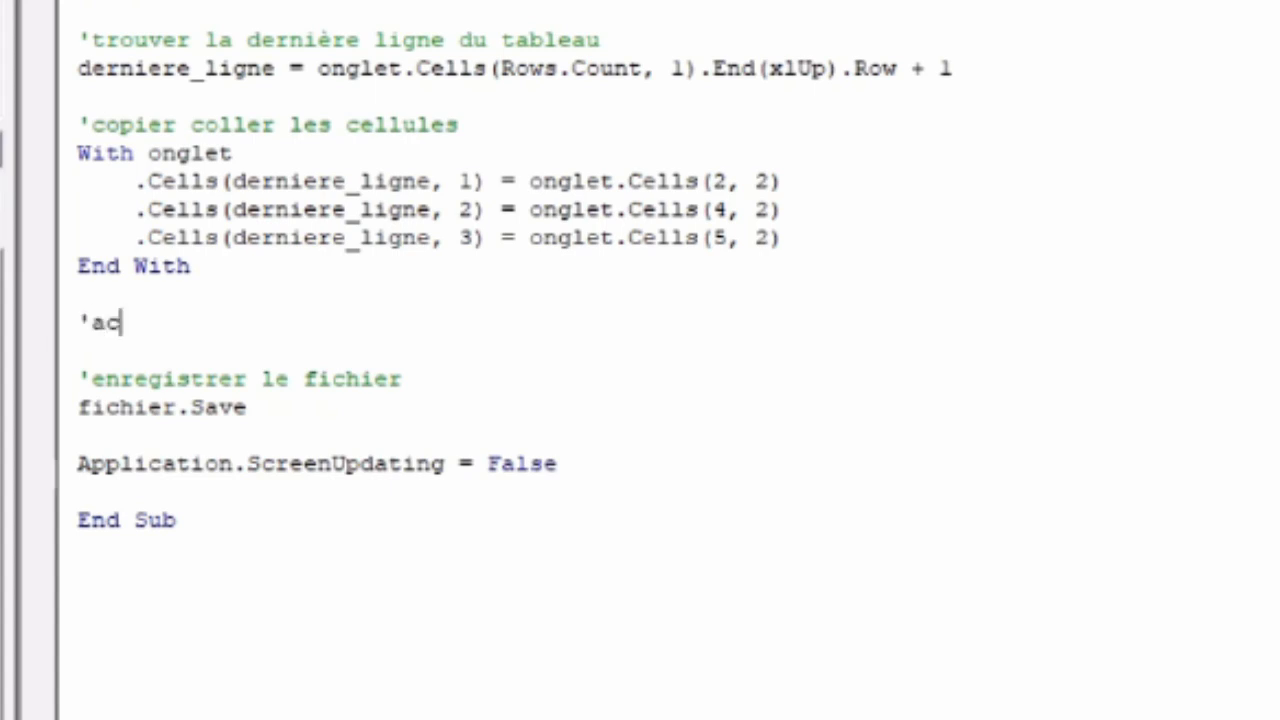
type("tualiser le tableau")
key("Return")
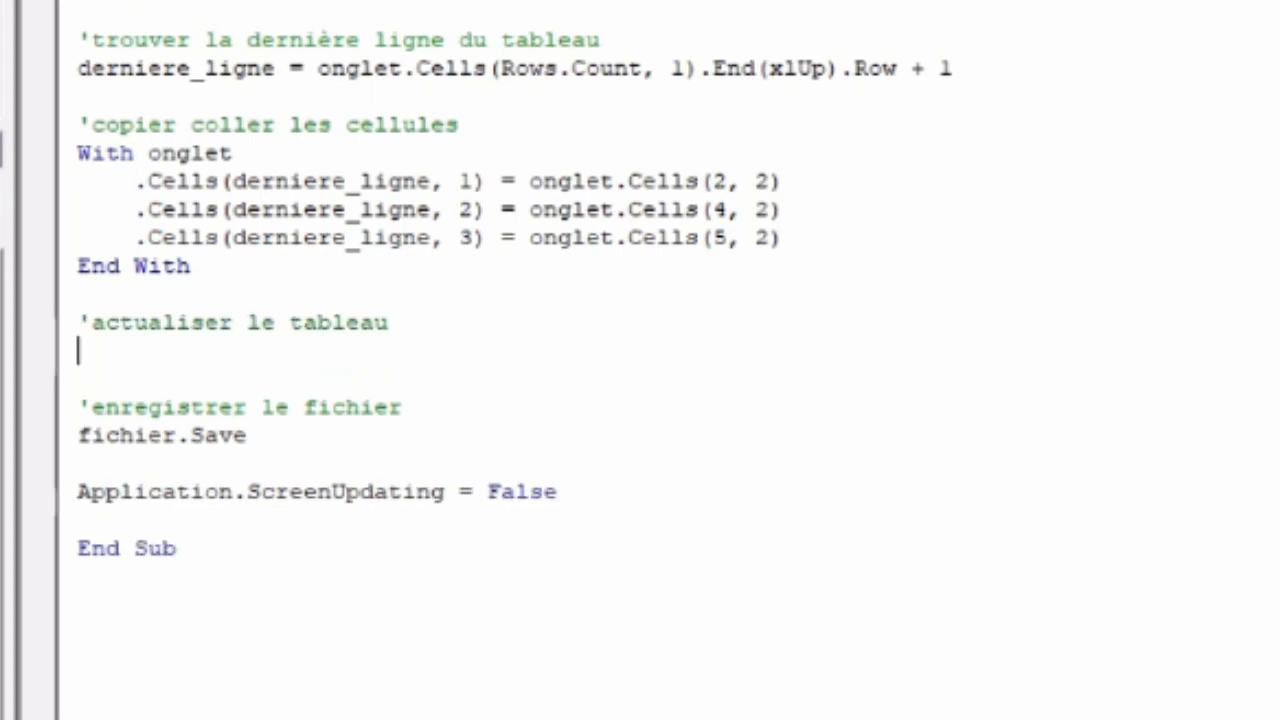
type("fichier")
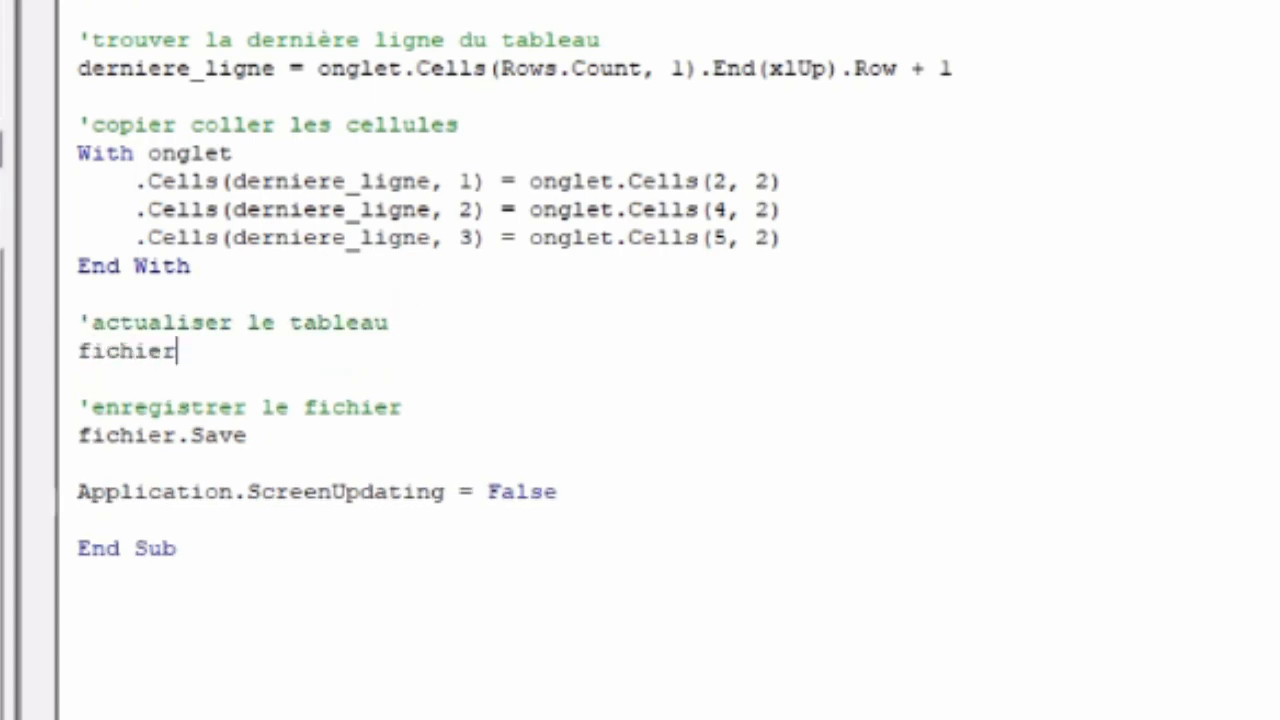
type(".RefreshAll")
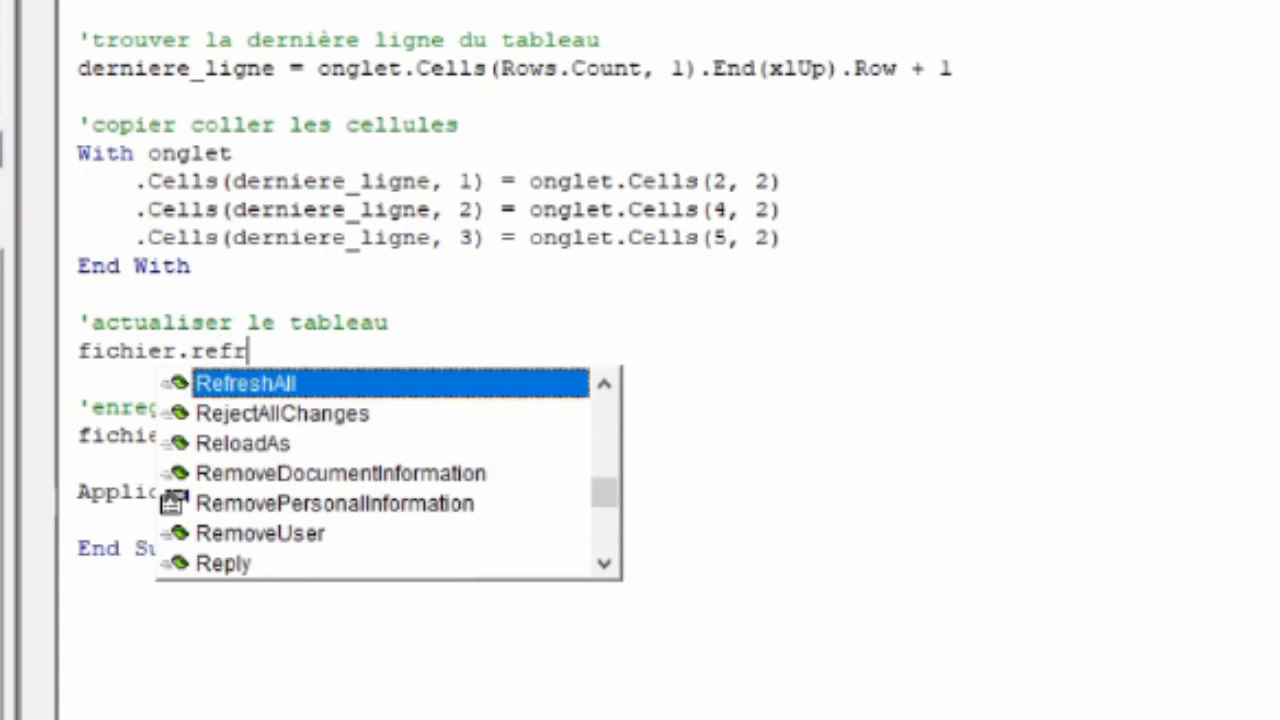
key("Down")
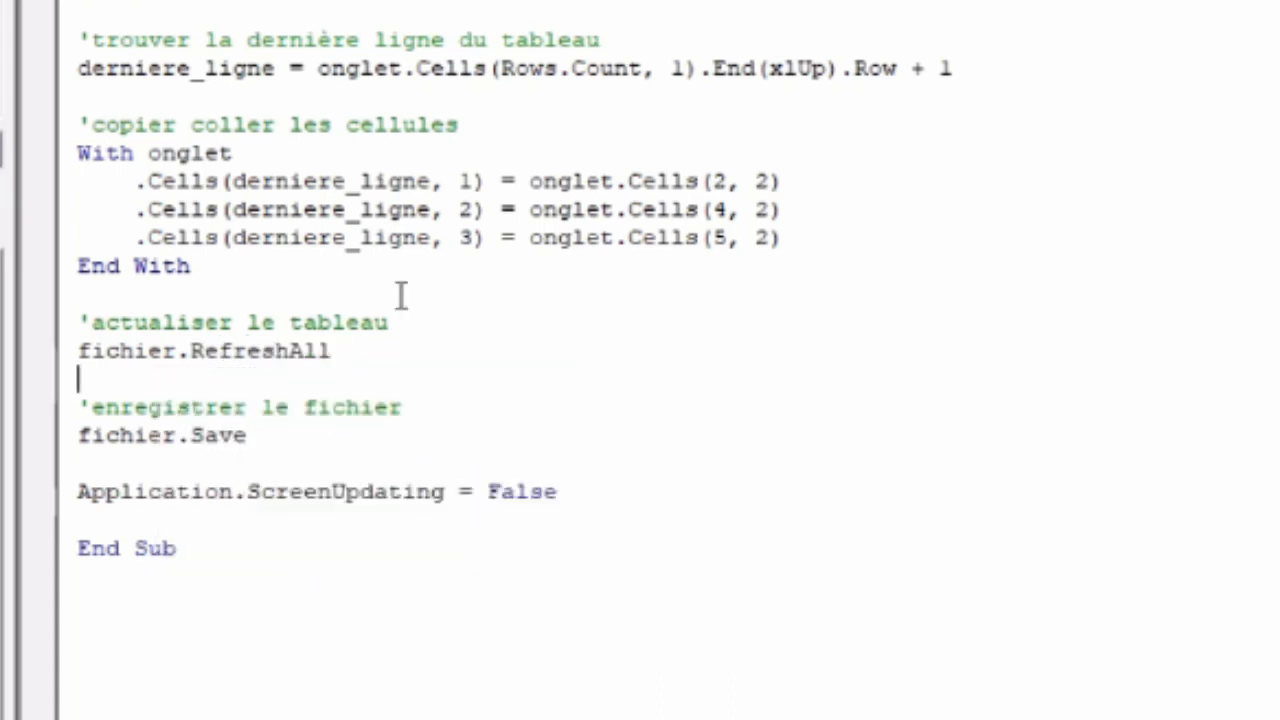